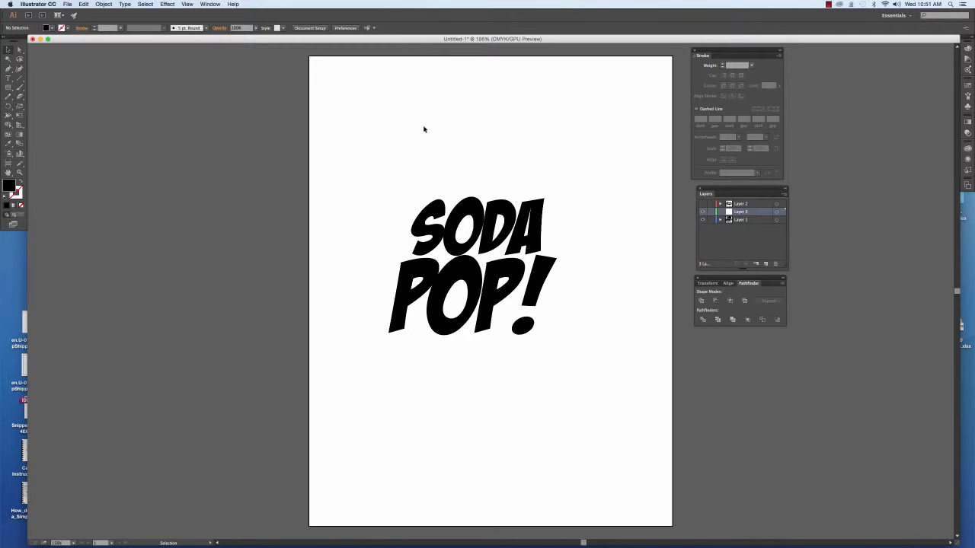
click(415, 204)
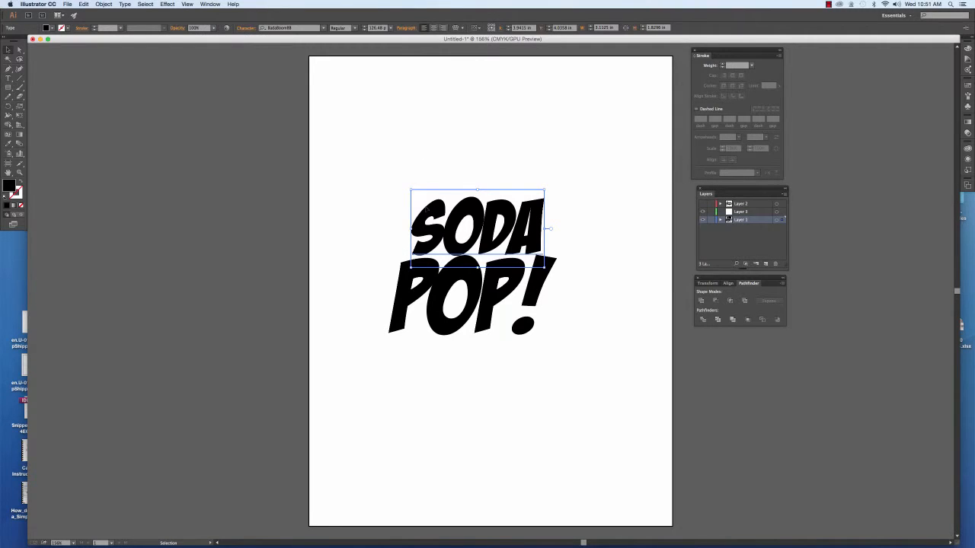
click(397, 222)
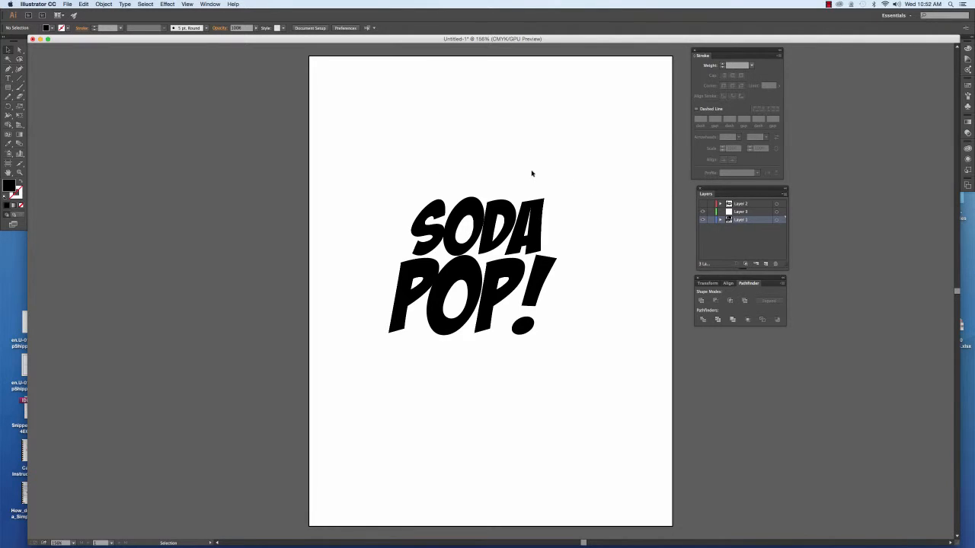
click(499, 227)
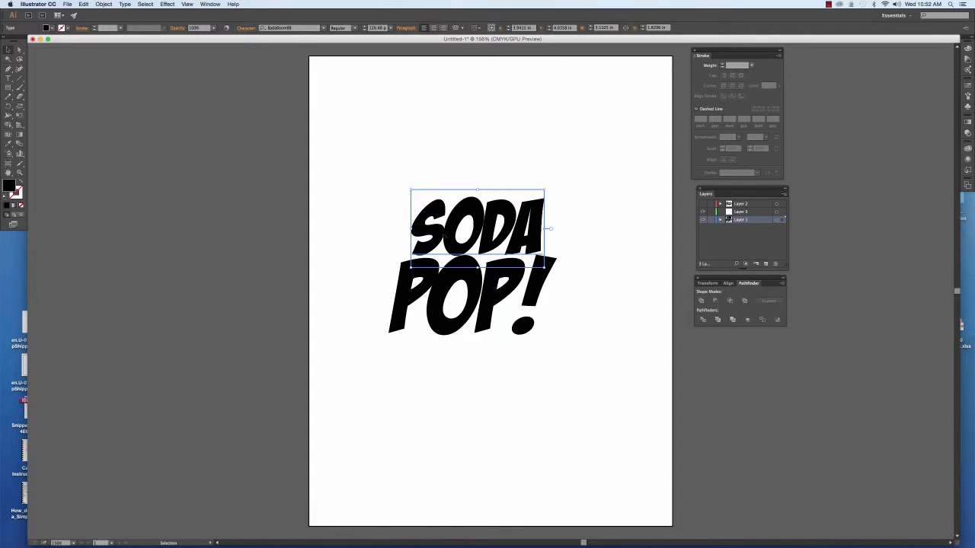
click(452, 152)
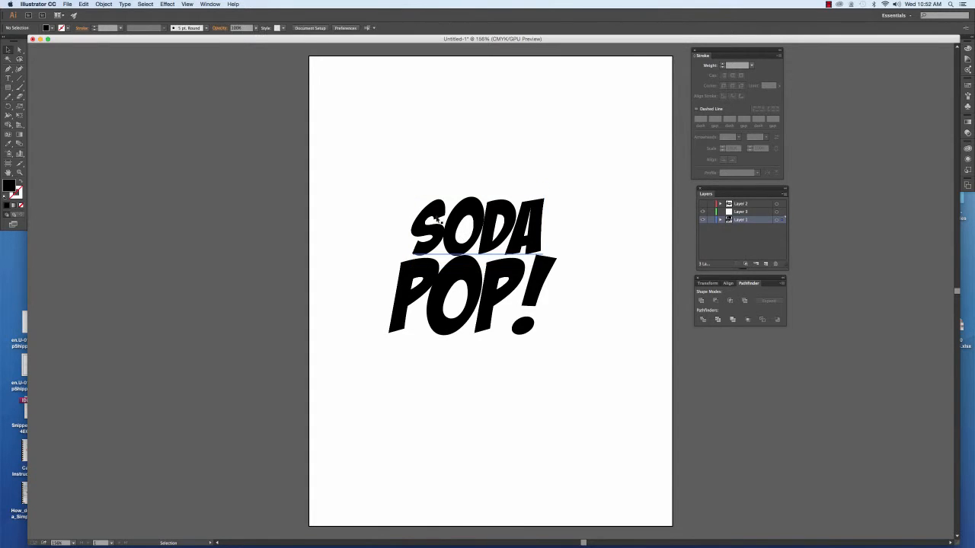
- Convert both text lines, SODA and POP!, from live type to outlines
click(442, 223)
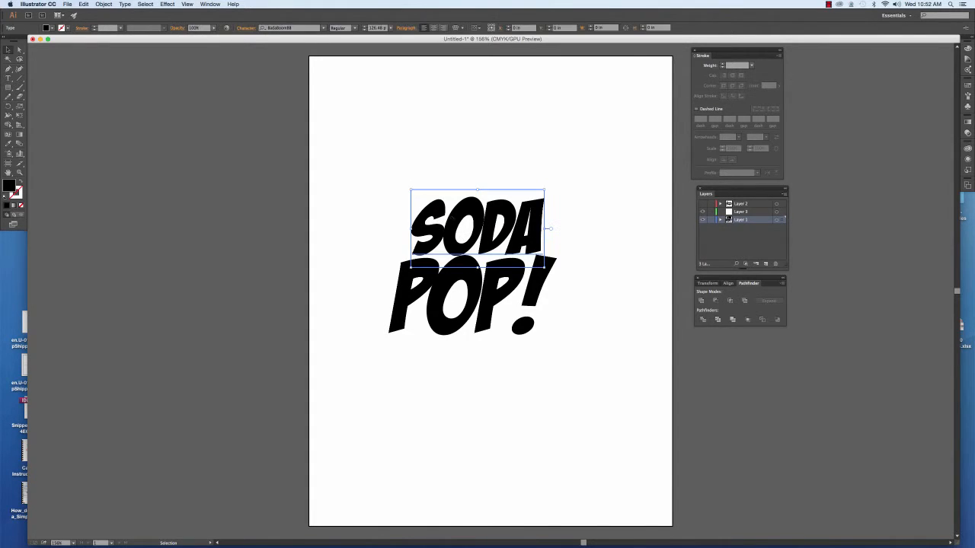
click(125, 5)
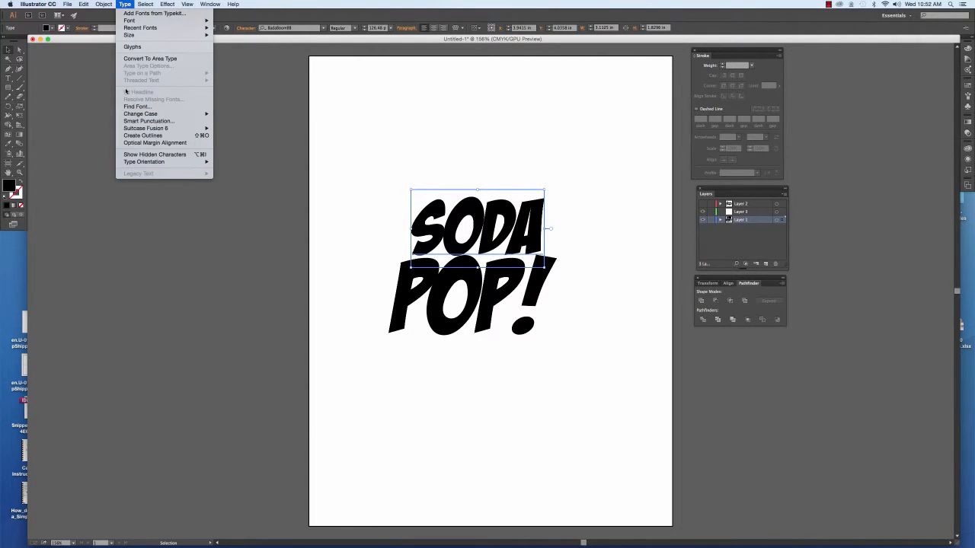
click(203, 136)
click(412, 277)
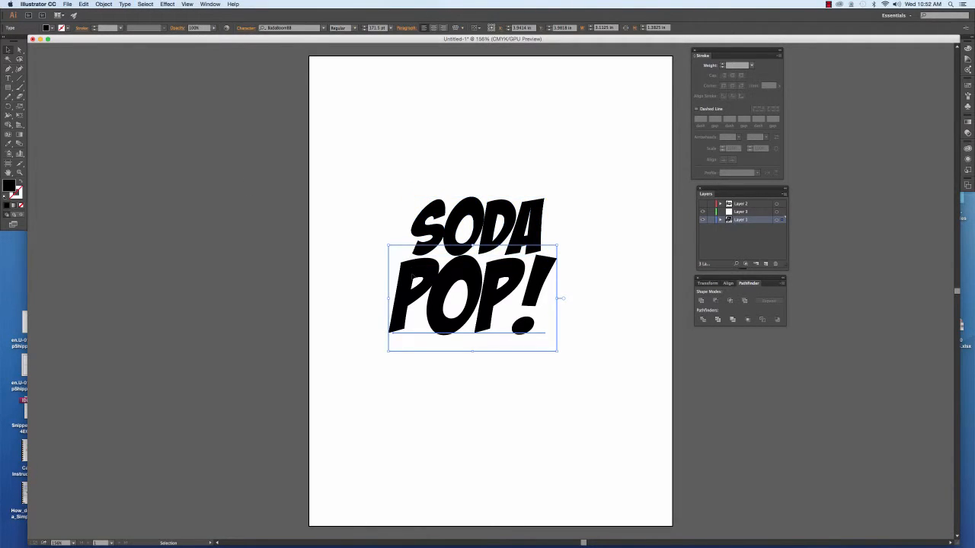
key(super+shift+o)
click(369, 207)
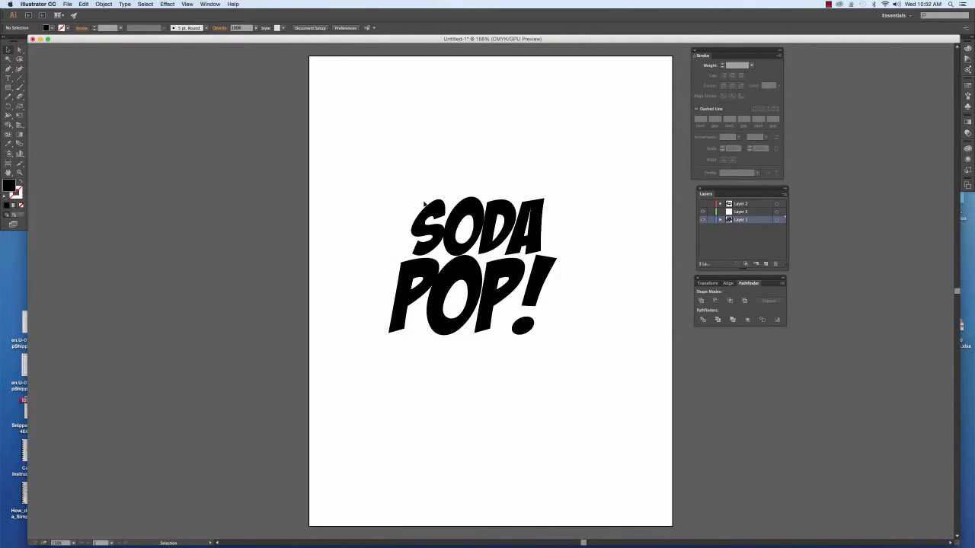
- Copy both outlined words and add an empty layer directly above Layer 1, leaving Layer 1 active
drag(397, 191, 562, 337)
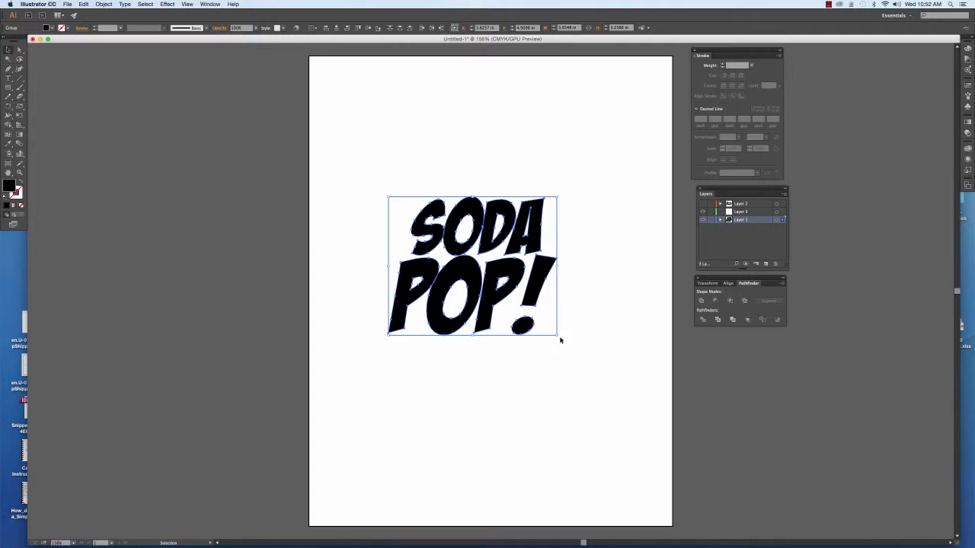
click(111, 3)
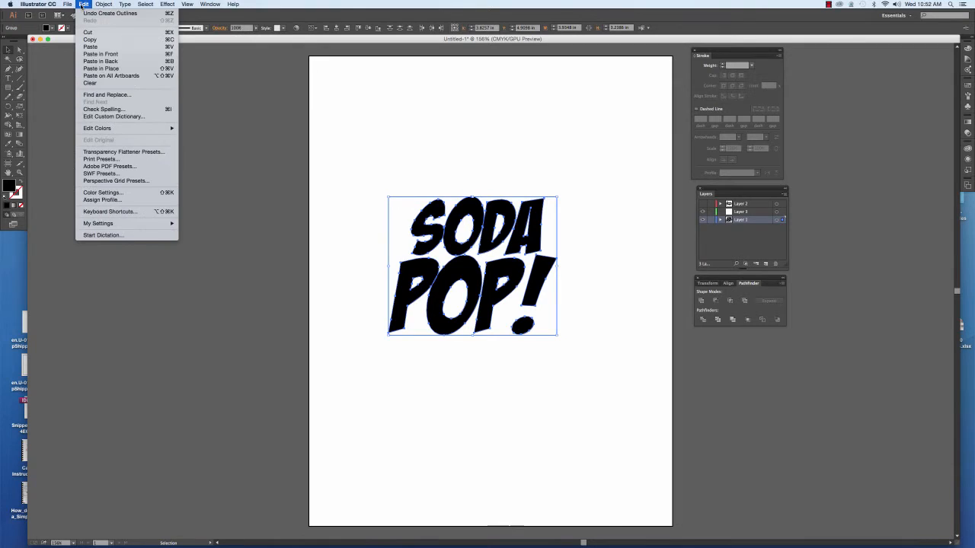
click(90, 38)
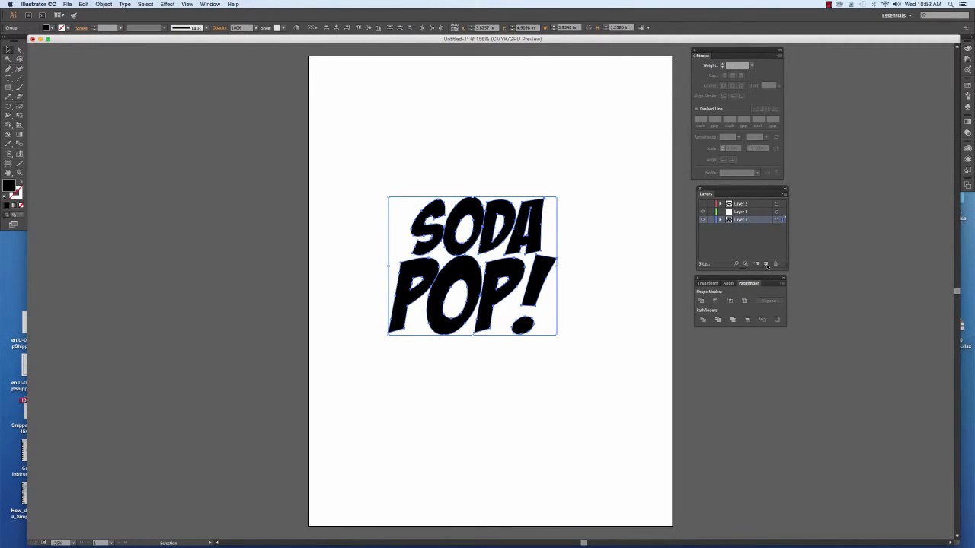
click(766, 265)
click(745, 228)
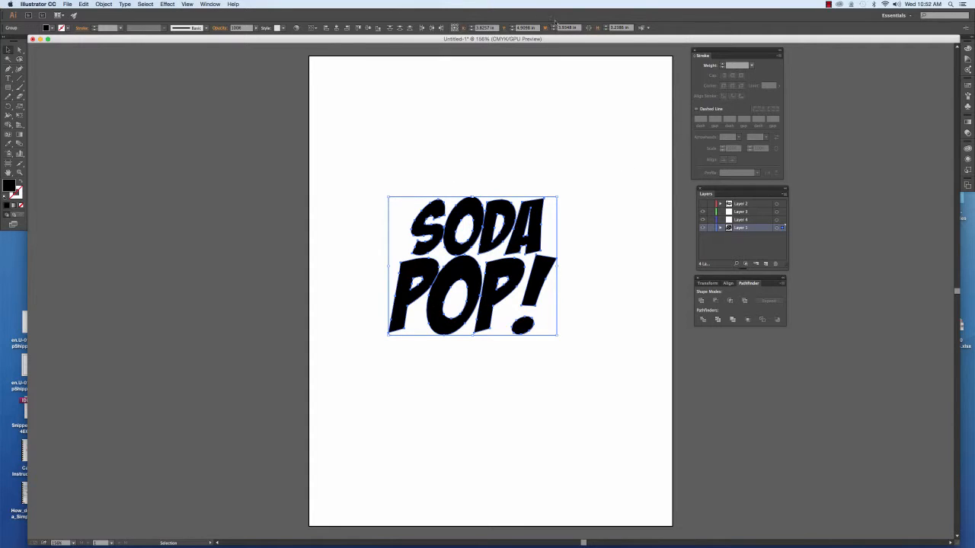
- Float the color swatches, enlarged, beside the stroke settings and apply a black stroke to the selected lettering
click(968, 84)
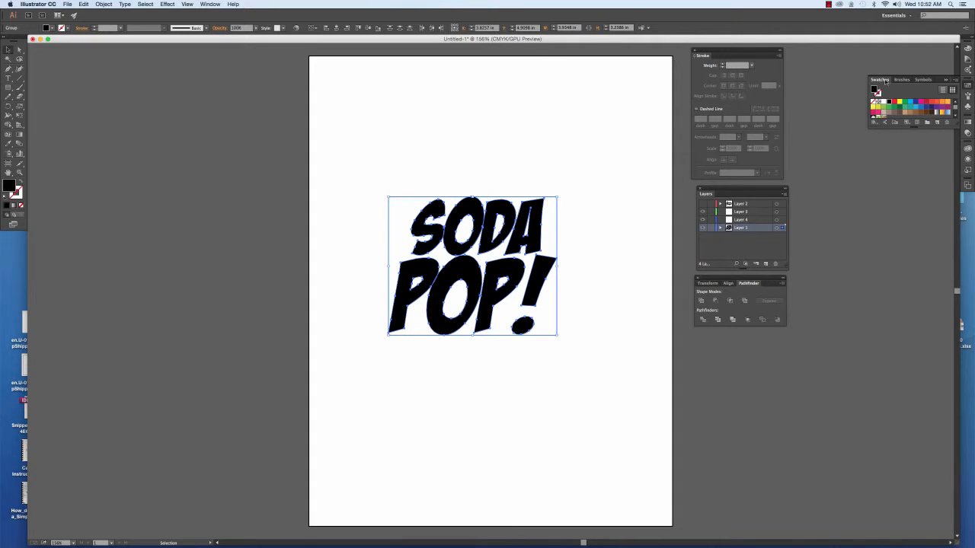
drag(881, 79, 600, 51)
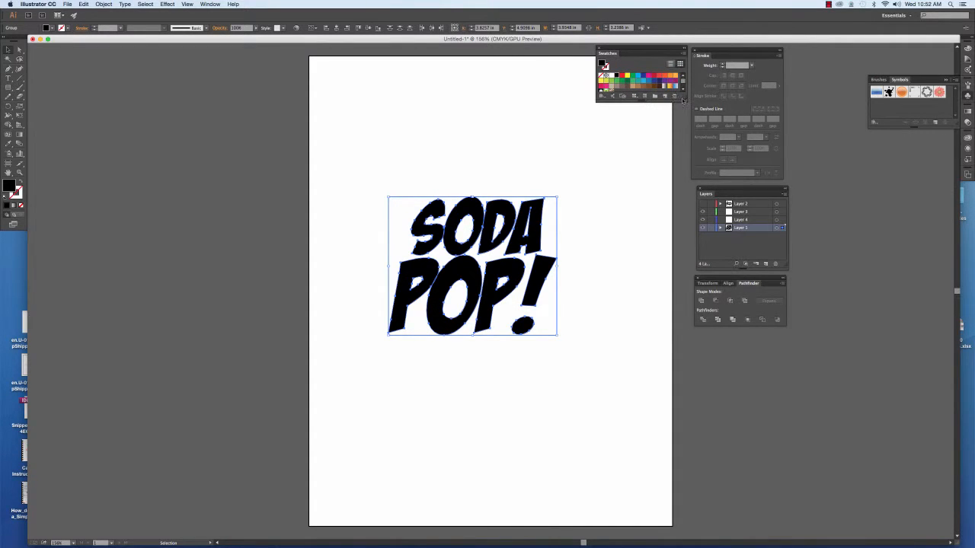
drag(684, 100, 695, 167)
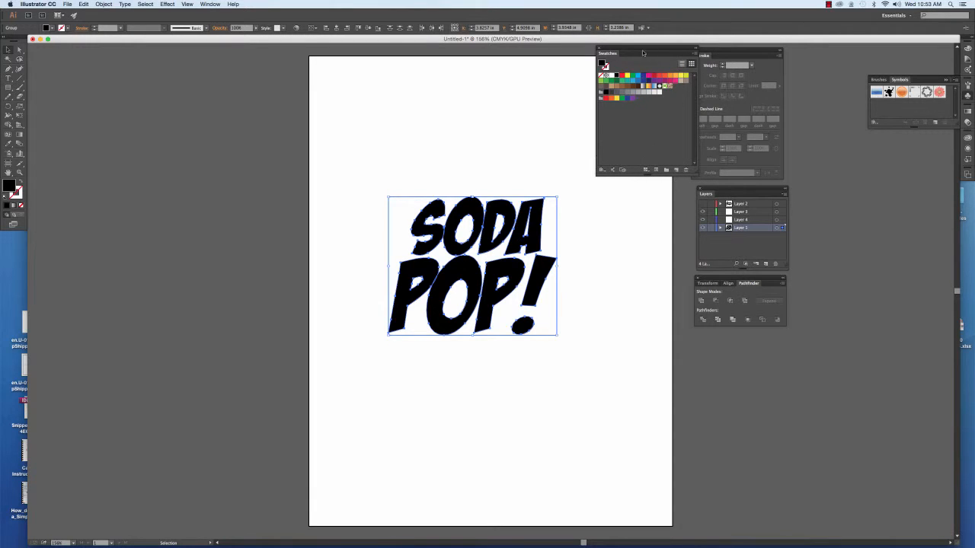
drag(641, 51, 630, 50)
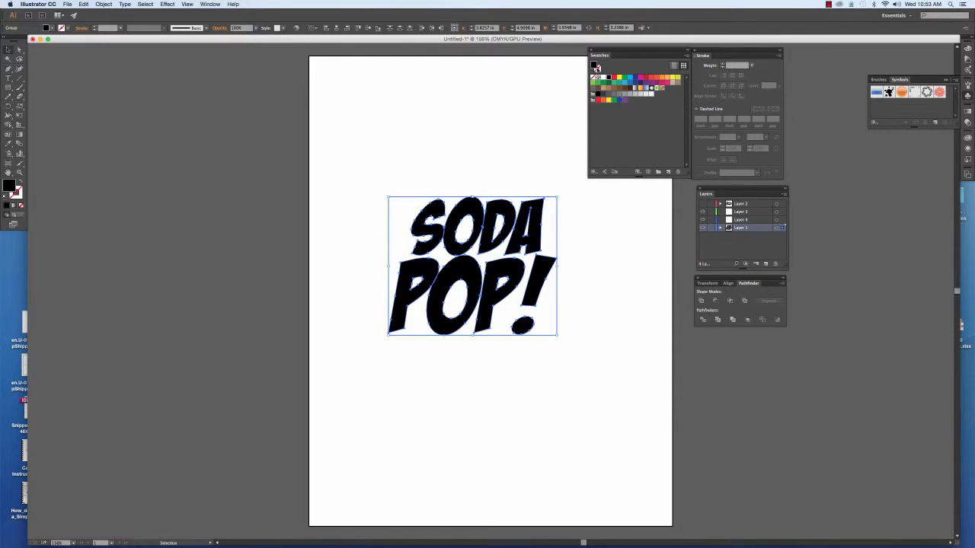
click(597, 69)
click(607, 77)
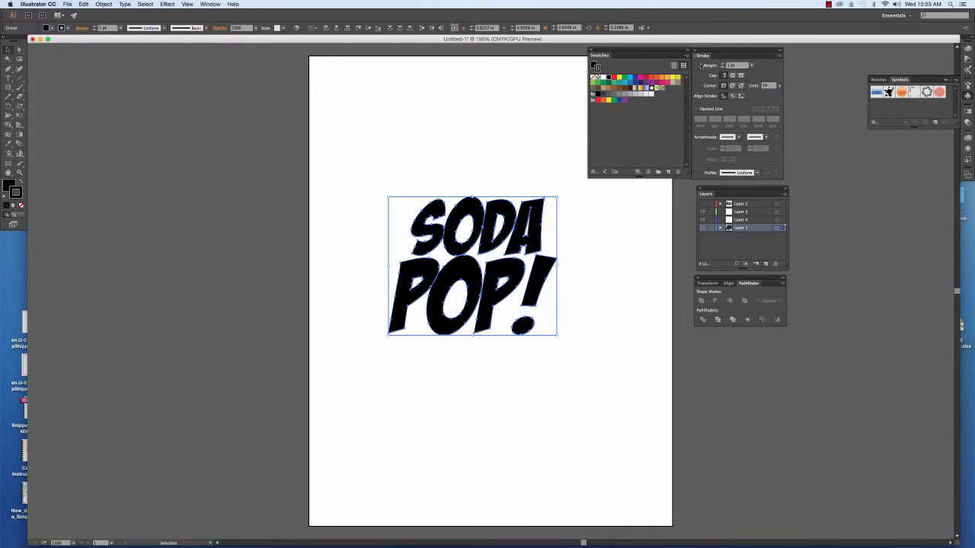
click(779, 56)
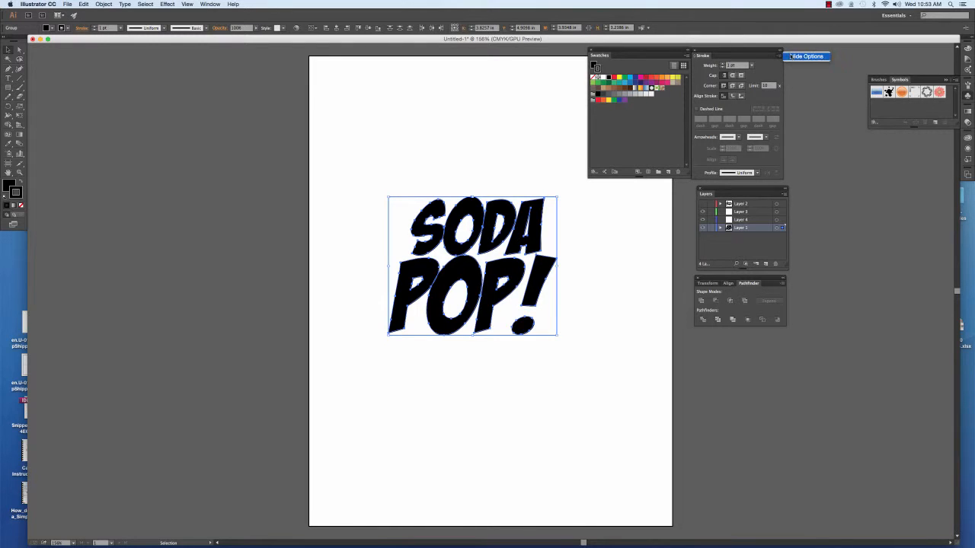
click(792, 57)
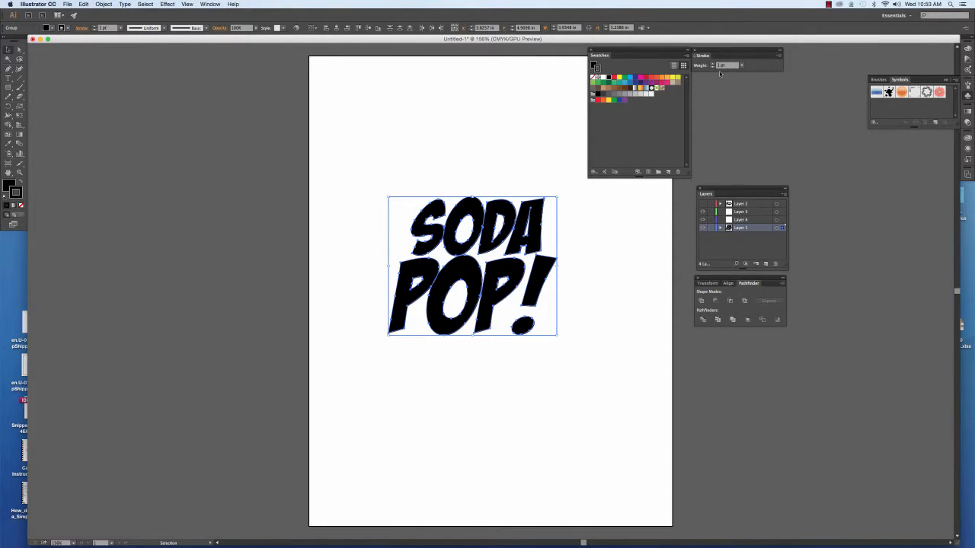
click(779, 57)
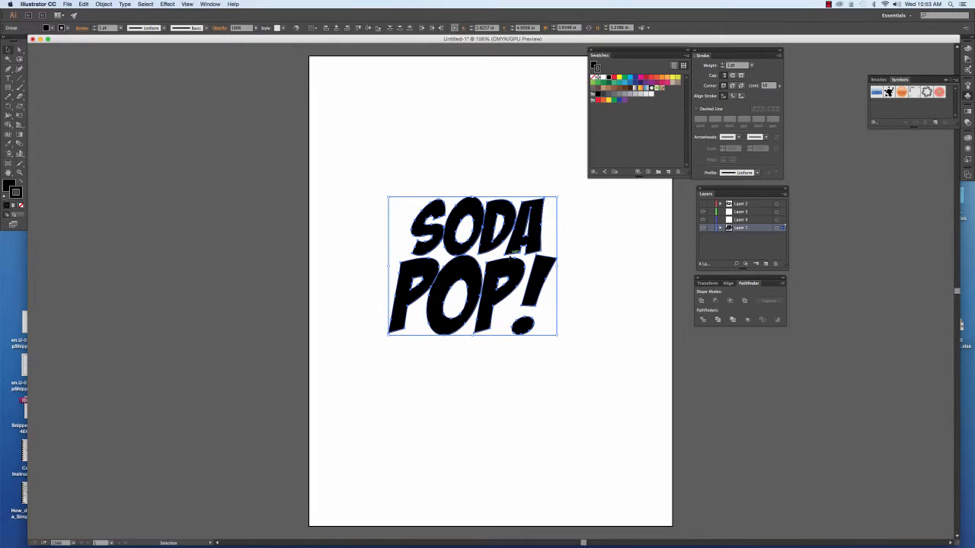
- Give the lettering's stroke round corner joins, outside alignment and a weight of 18 pt, and deselect the artwork
click(733, 85)
click(741, 95)
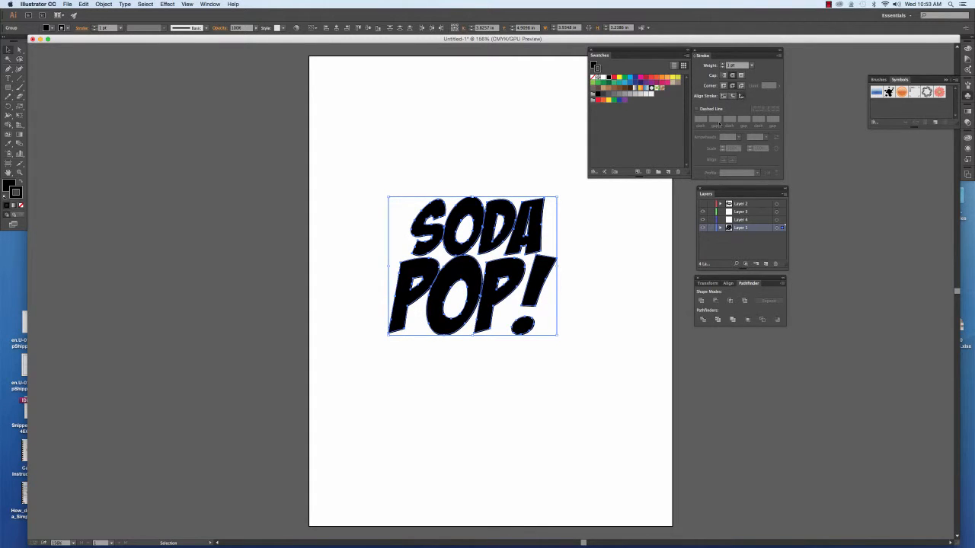
click(722, 65)
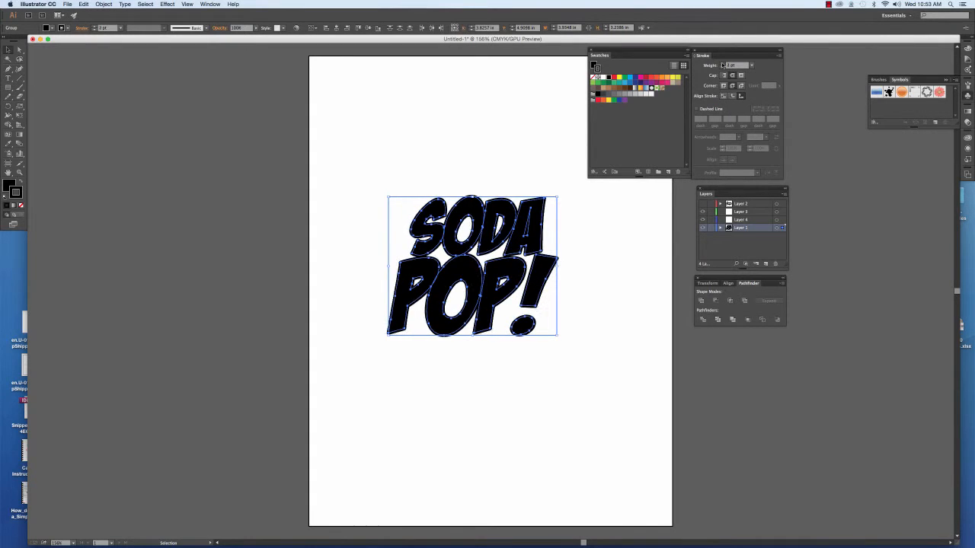
click(722, 65)
click(722, 65)
click(722, 65)
click(722, 65)
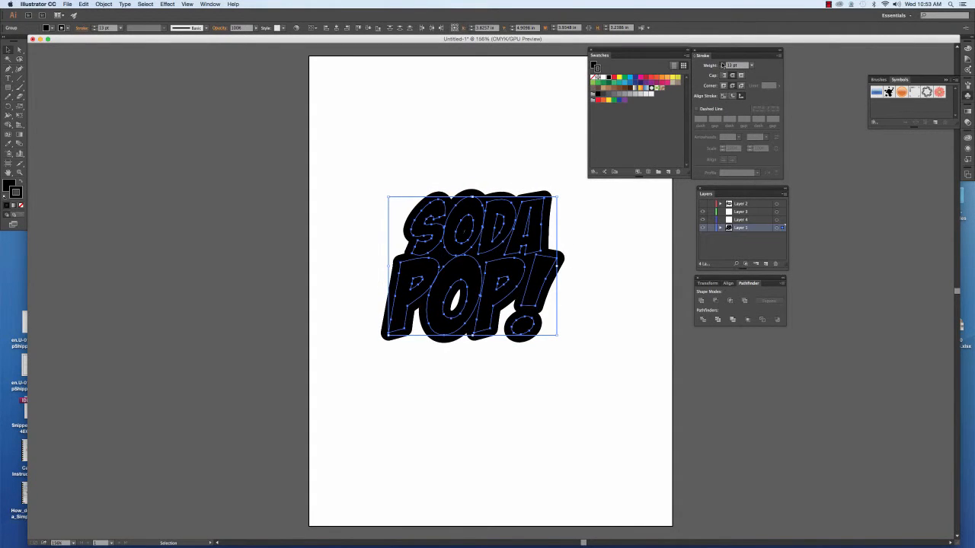
click(722, 65)
click(722, 65)
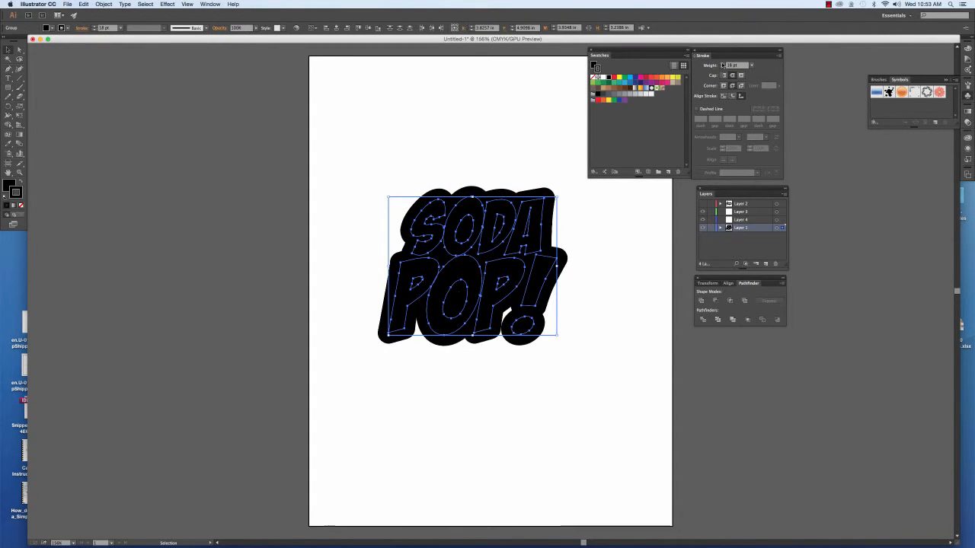
click(646, 194)
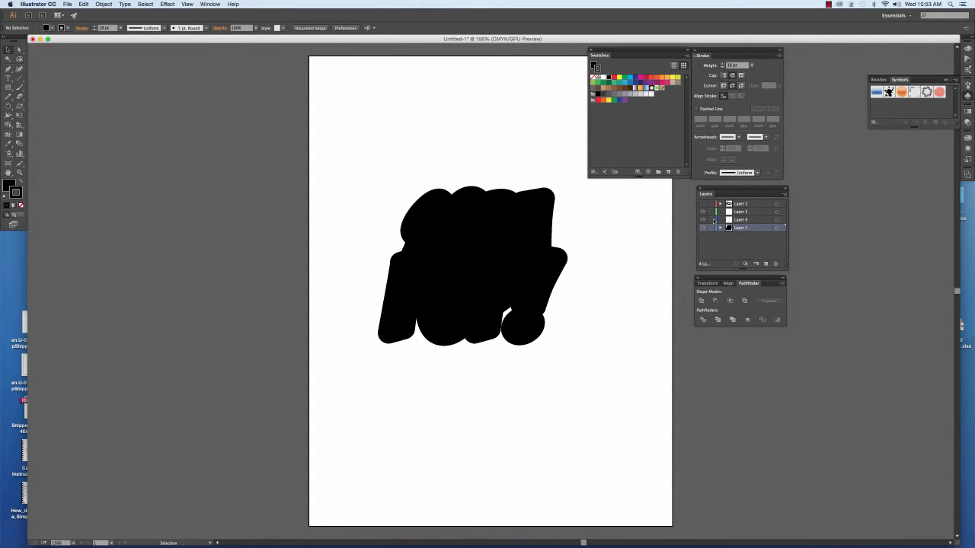
- Paste the copied lettering in place on Layer 4 and change its fill to white
click(750, 220)
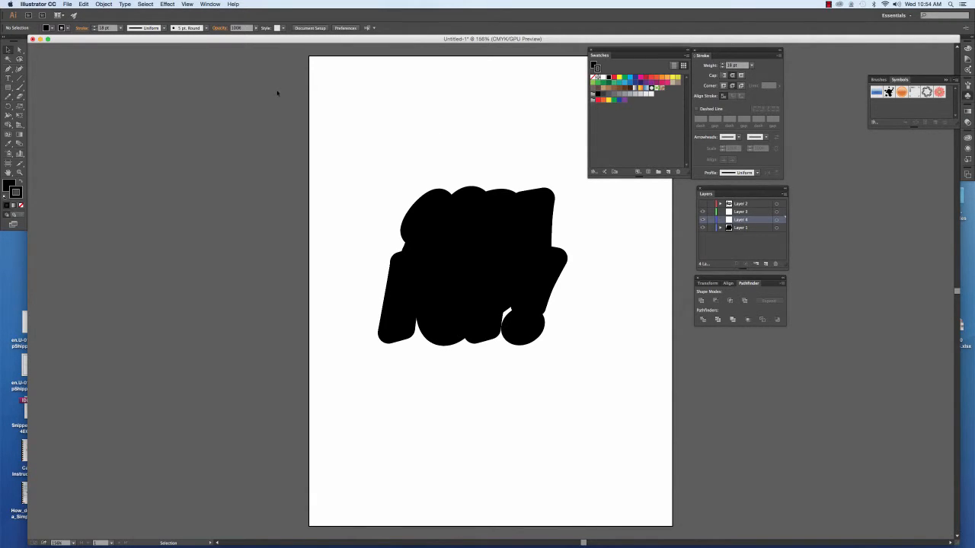
click(84, 4)
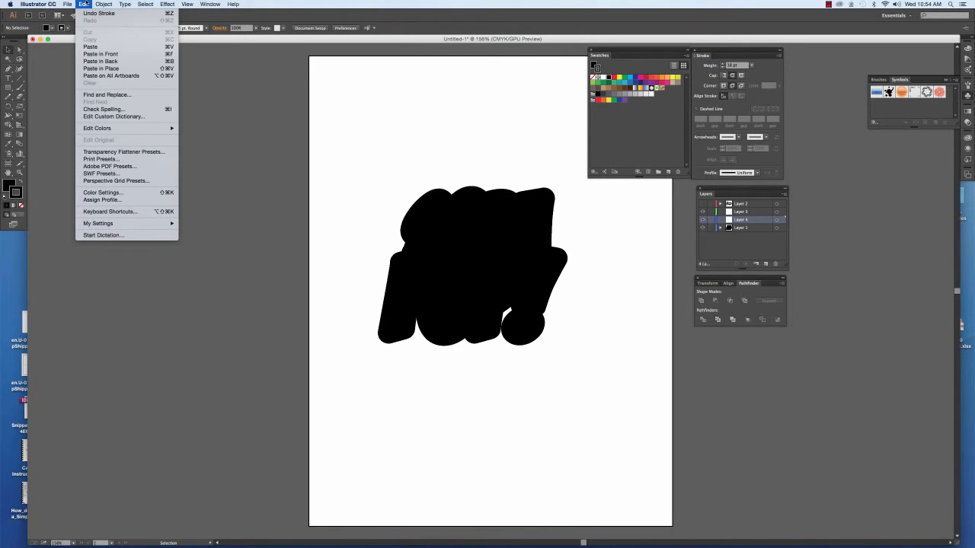
click(117, 69)
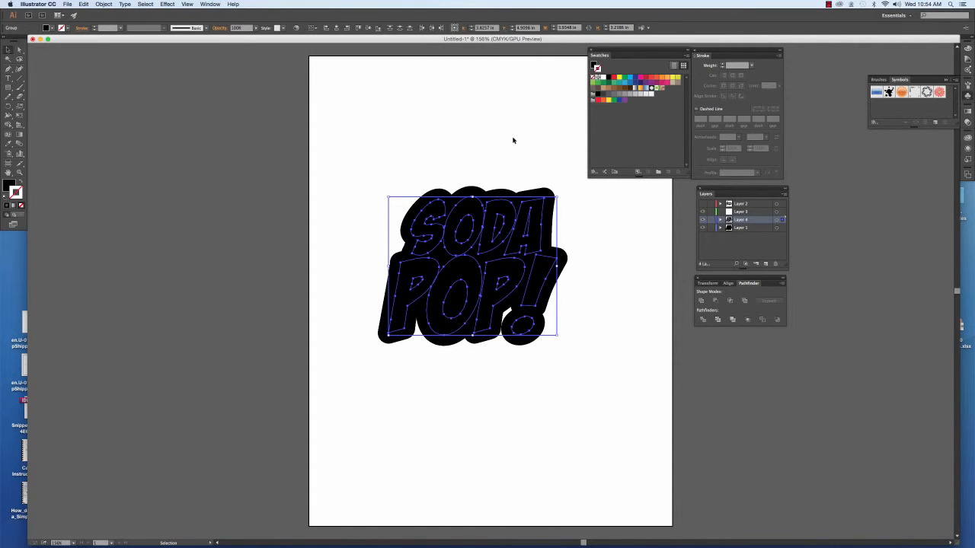
key(x)
click(602, 78)
click(525, 86)
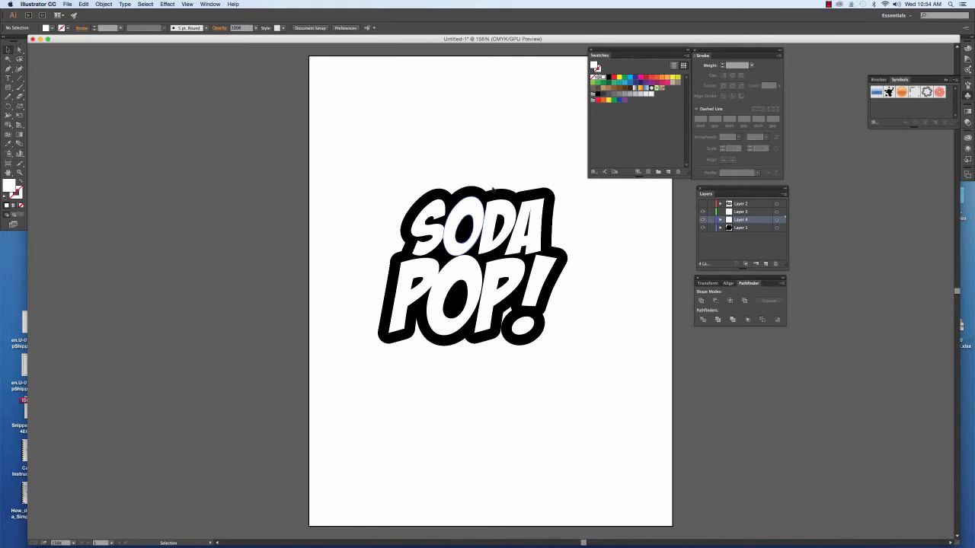
- Hide Layer 4 to examine the stroked SODA lettering on Layer 1, and show Layer 4 again
click(477, 219)
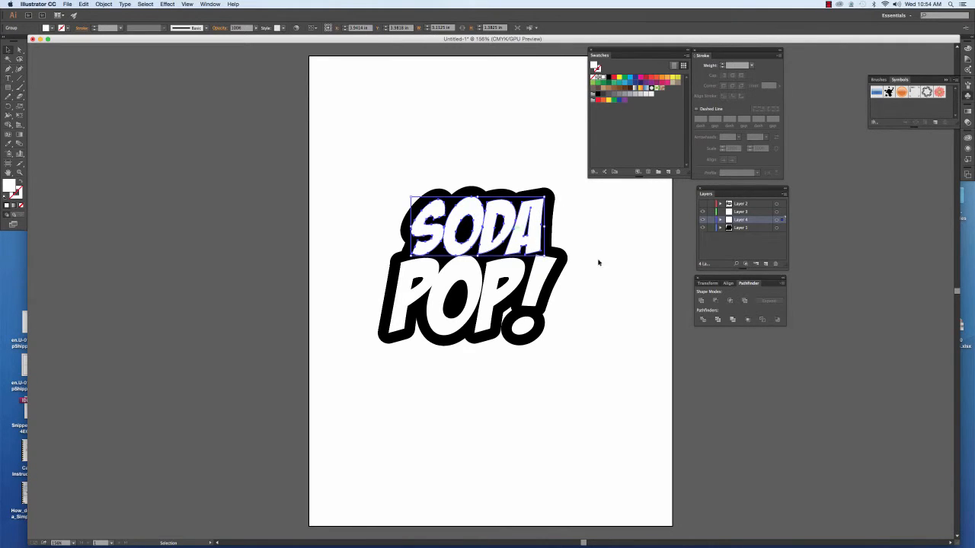
click(703, 220)
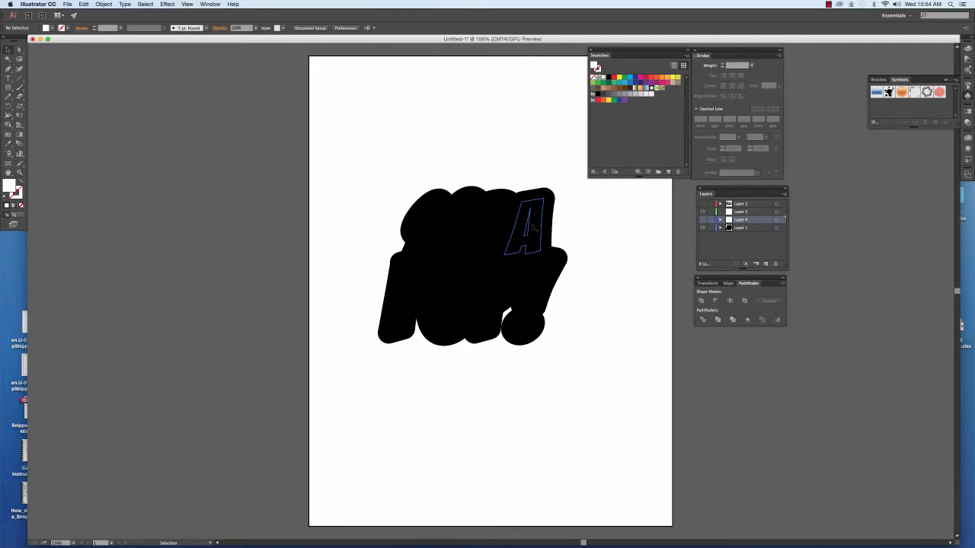
click(531, 226)
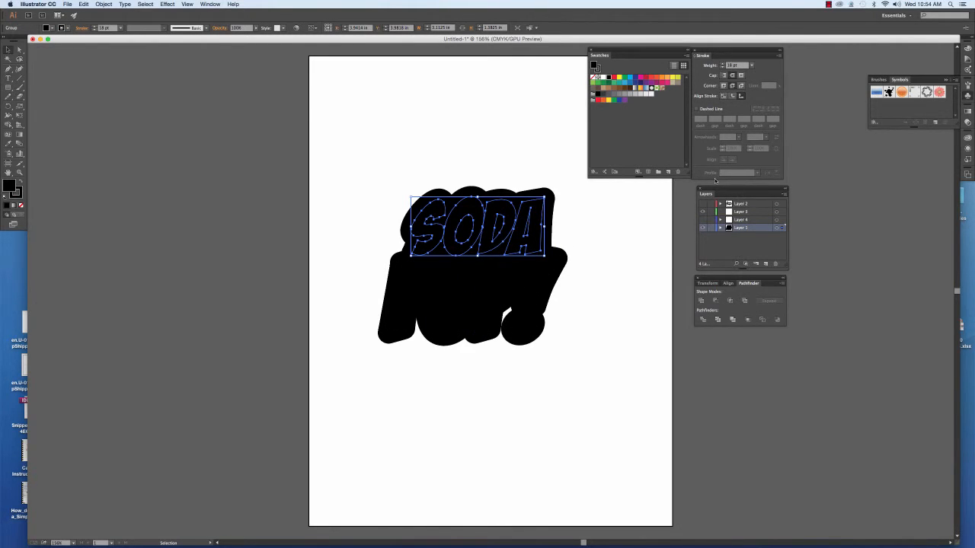
click(584, 219)
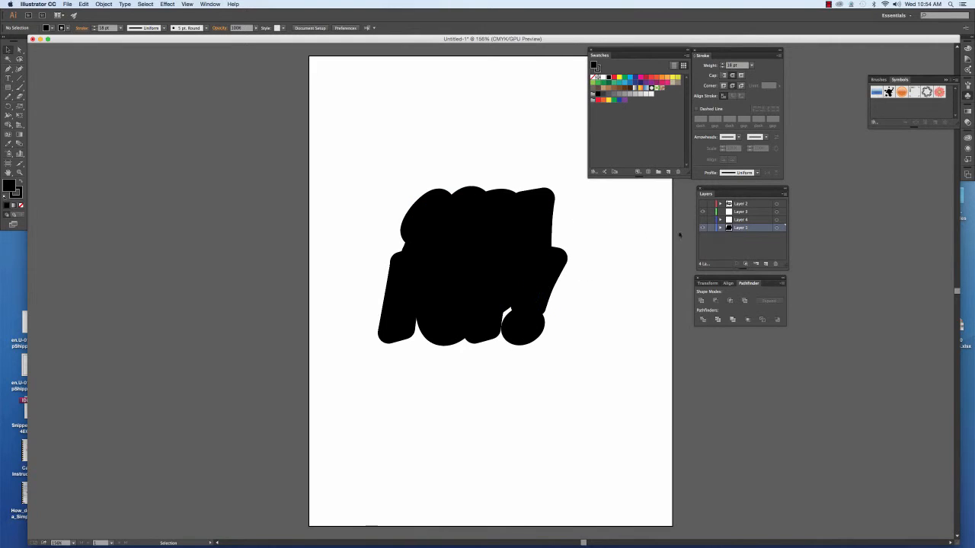
click(702, 220)
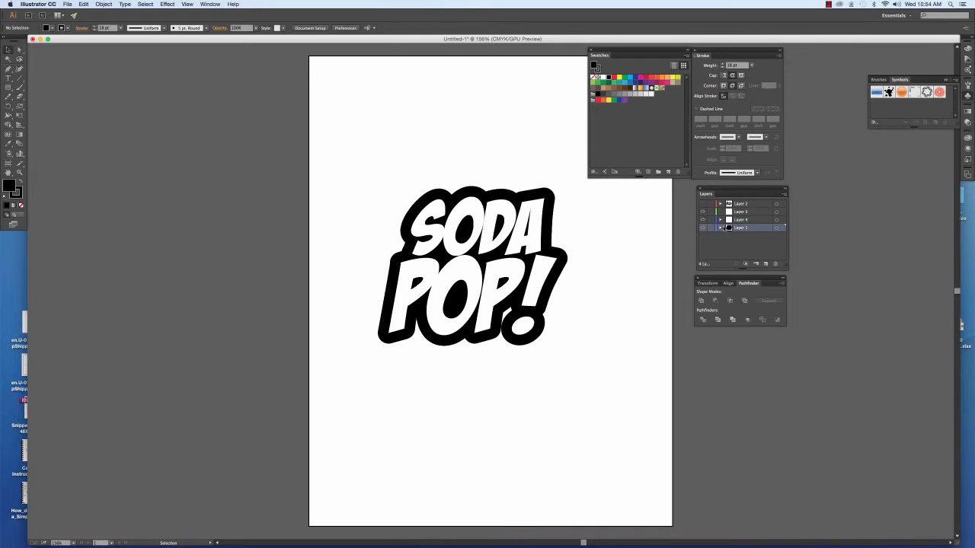
- Give the white lettering on Layer 4 a white stroke with round corner joins and outside alignment
click(740, 220)
click(518, 237)
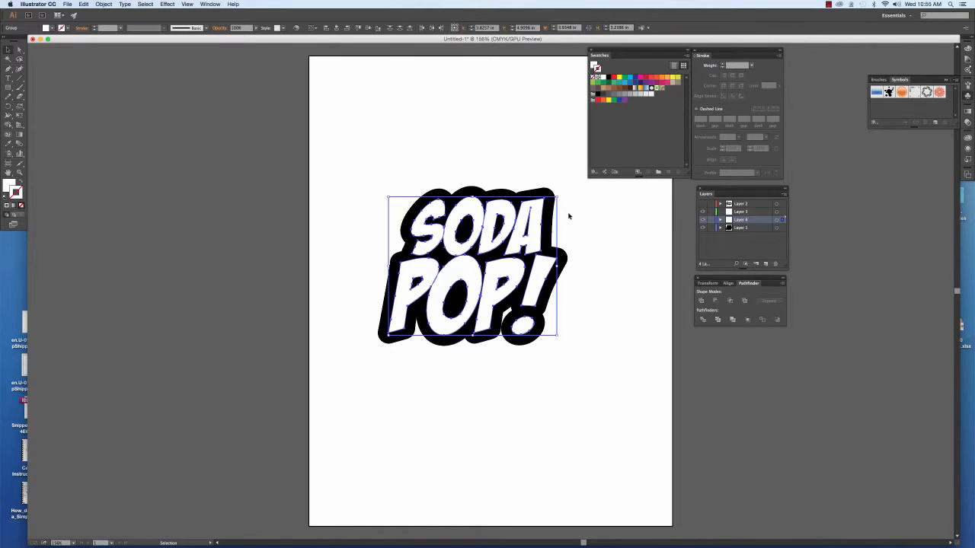
click(608, 77)
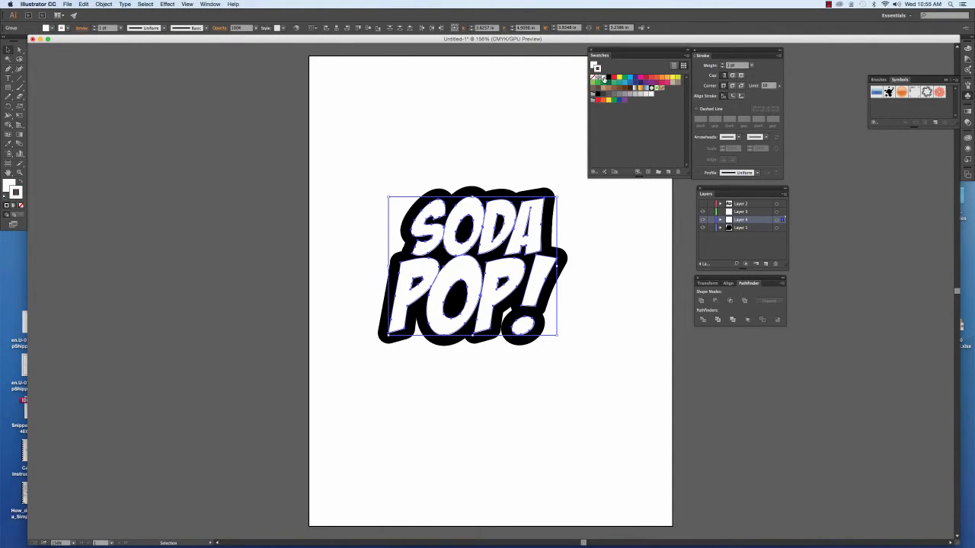
click(732, 86)
click(742, 96)
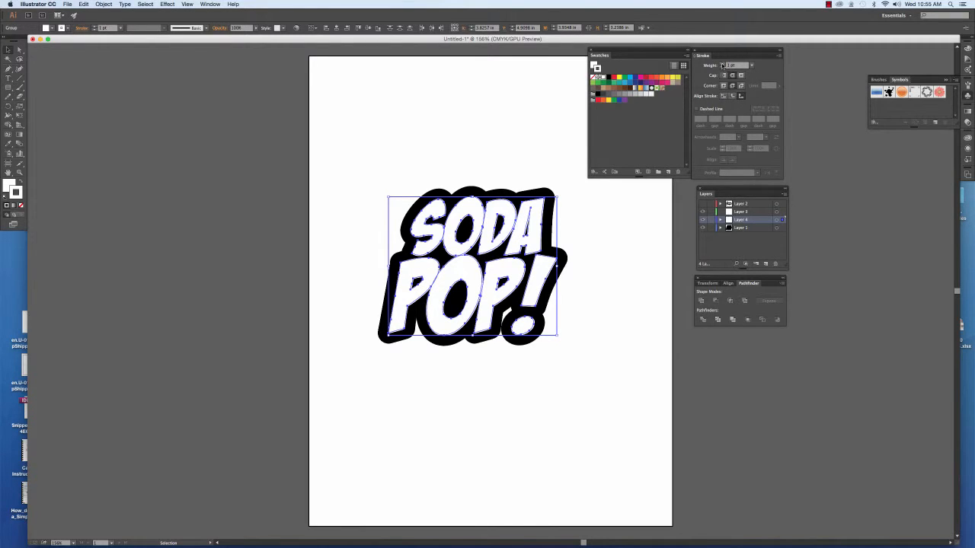
- Raise the white lettering's stroke weight to 8 pt and deselect the artwork
click(722, 64)
click(723, 64)
click(723, 64)
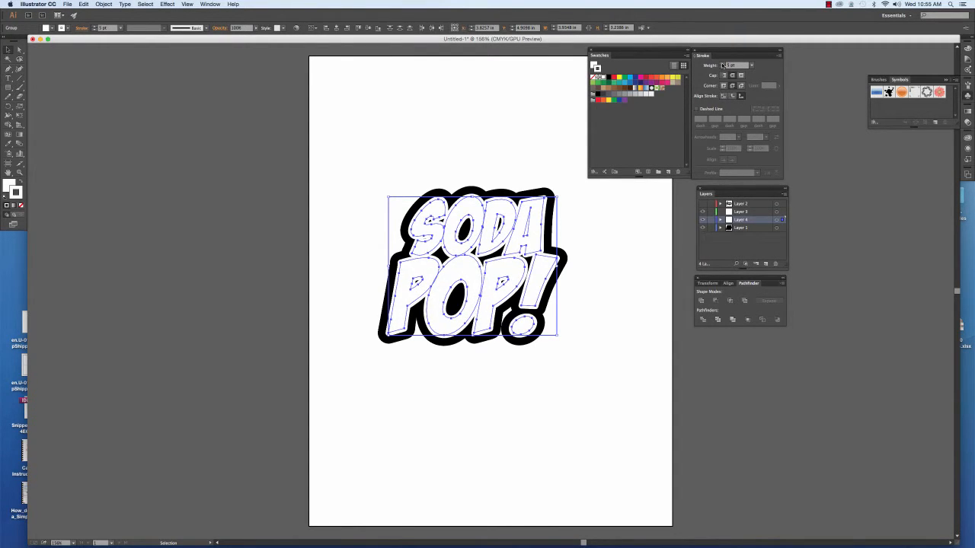
click(723, 64)
click(723, 64)
click(723, 64)
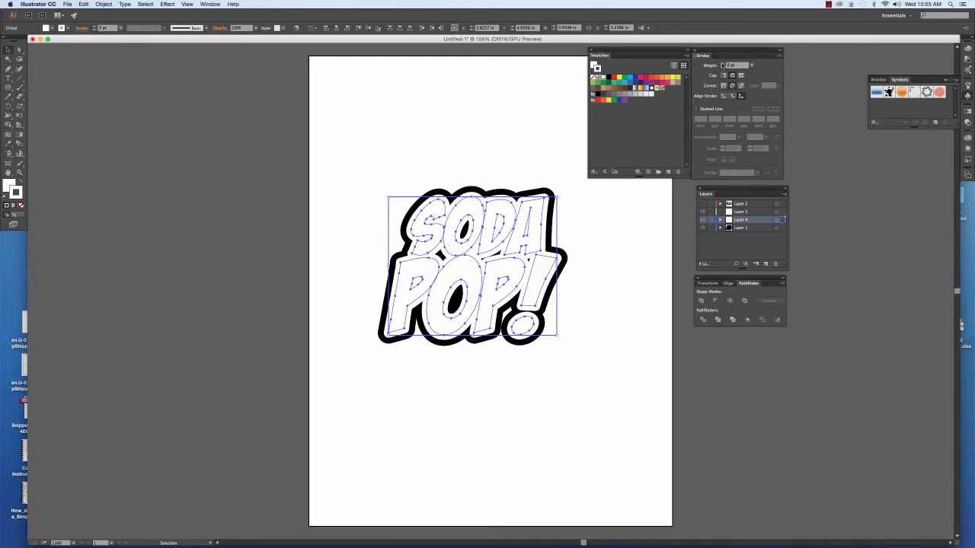
click(522, 146)
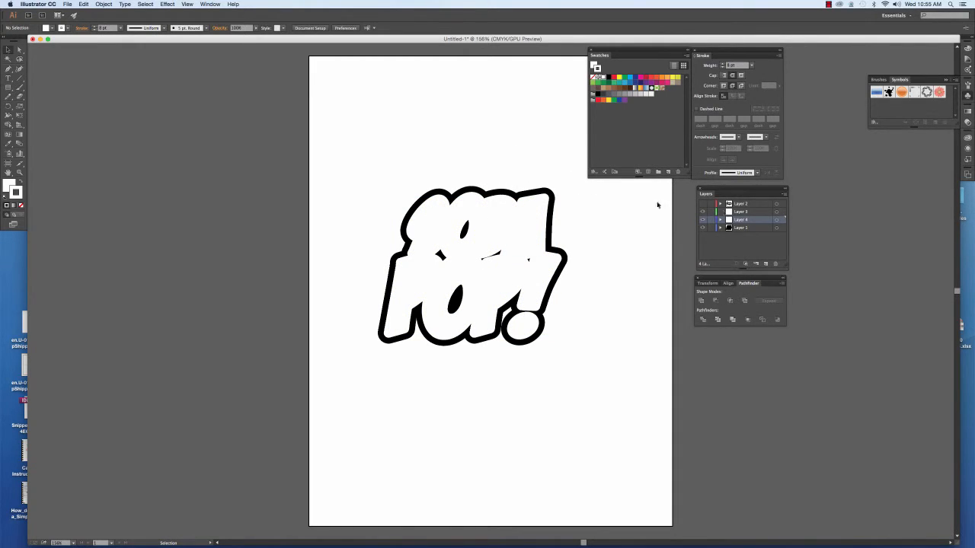
- Paste the copied lettering in place on Layer 3 and deselect it
click(753, 211)
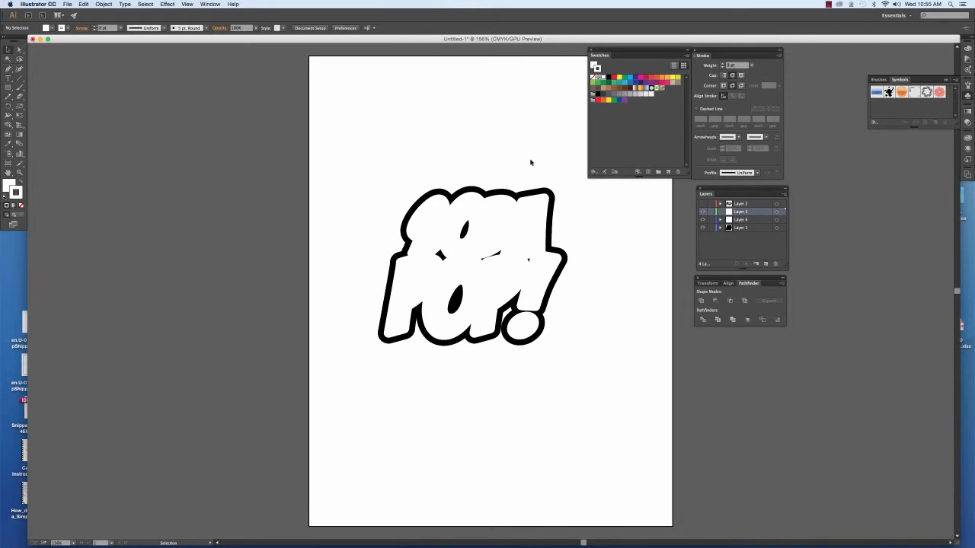
click(83, 4)
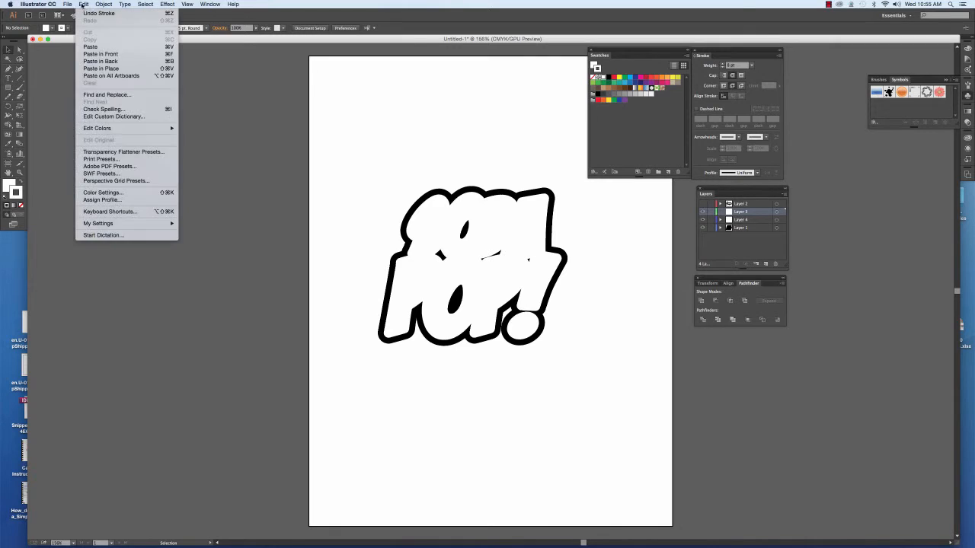
click(99, 69)
click(381, 80)
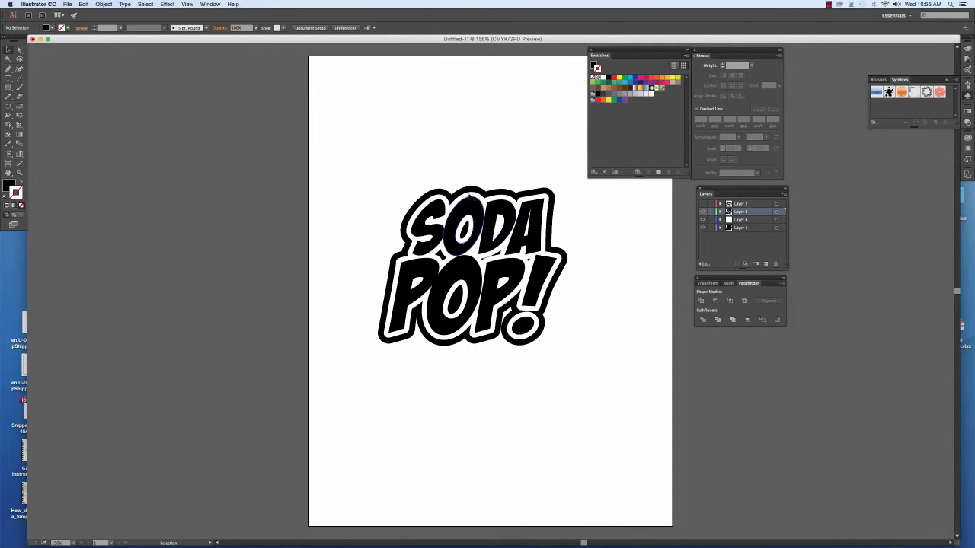
- Give both words of the Layer 3 lettering a bright blue fill with no stroke, and deselect them
click(460, 213)
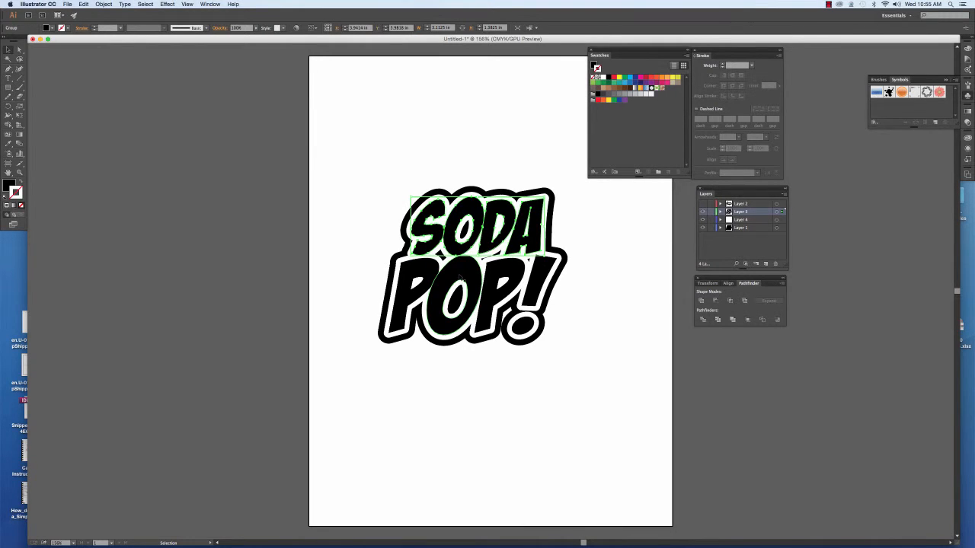
shift+click(461, 277)
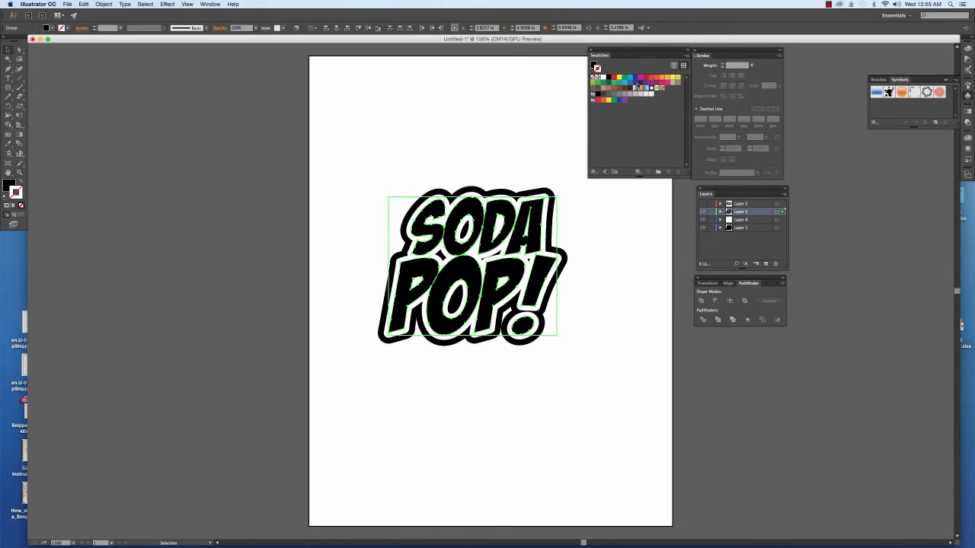
click(629, 77)
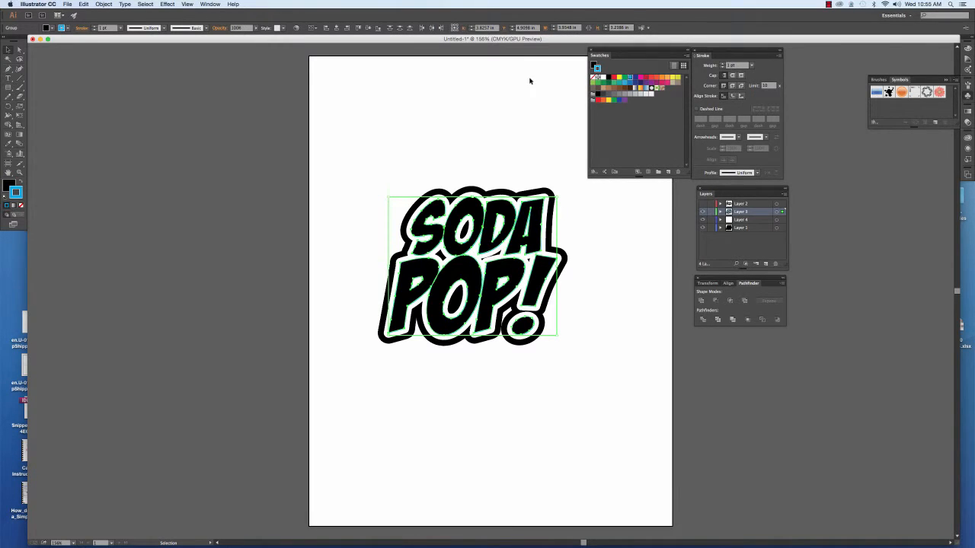
key(shift+x)
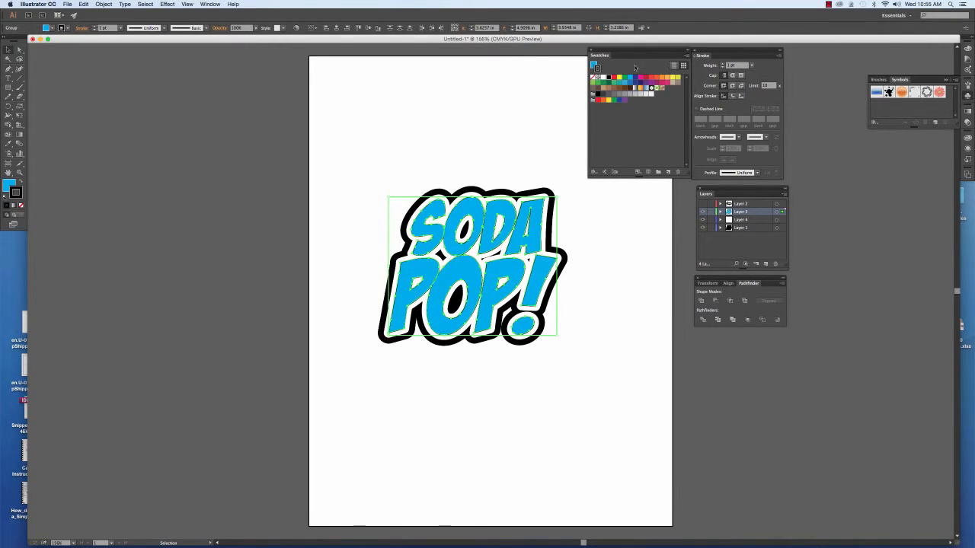
click(531, 92)
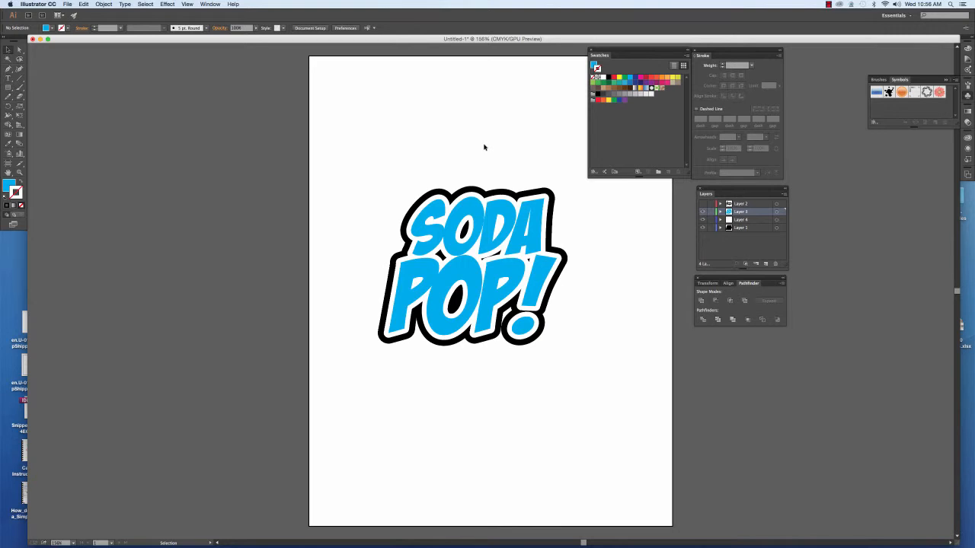
- Select the SODA POP! lettering on all visible layers and enlarge it to nearly the artboard's full width
drag(392, 181, 606, 379)
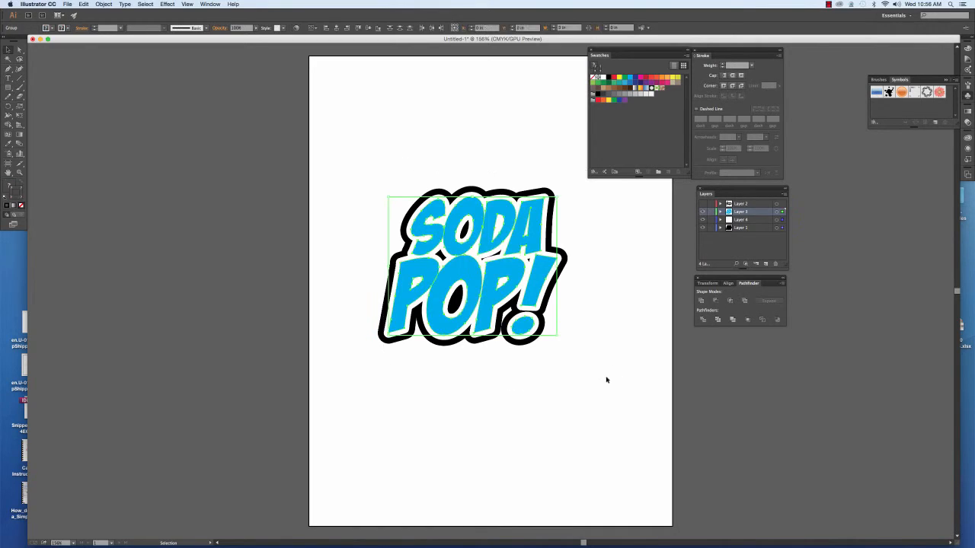
click(714, 254)
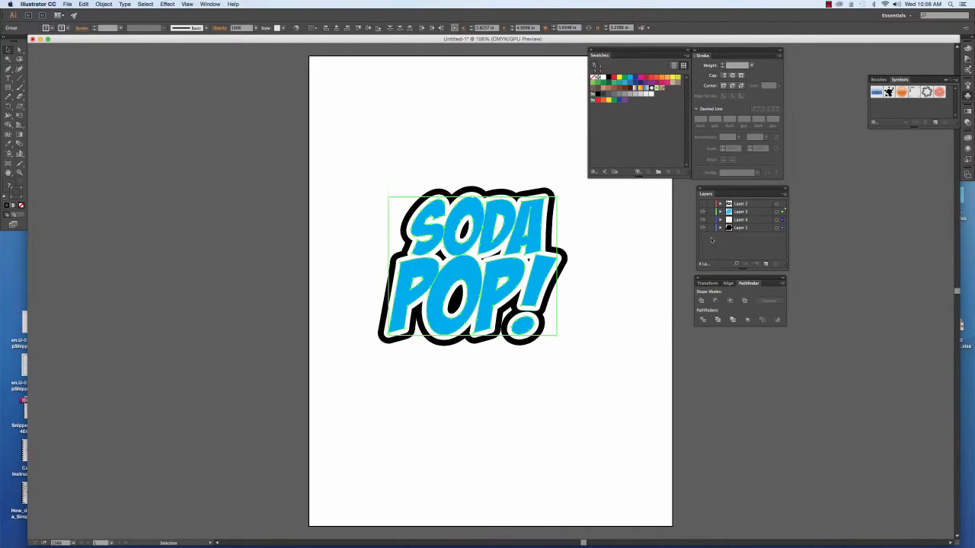
drag(363, 178, 603, 390)
drag(387, 196, 333, 151)
drag(557, 334, 633, 395)
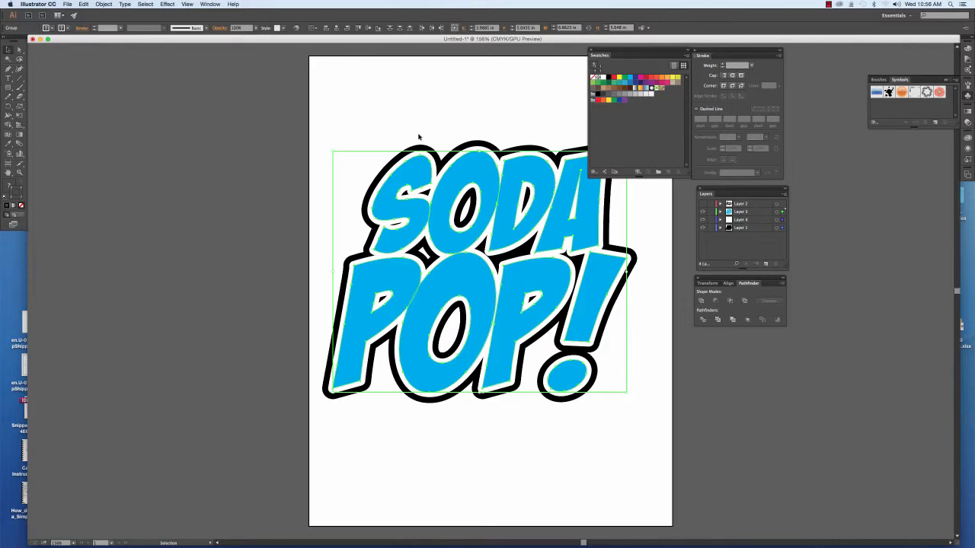
click(448, 125)
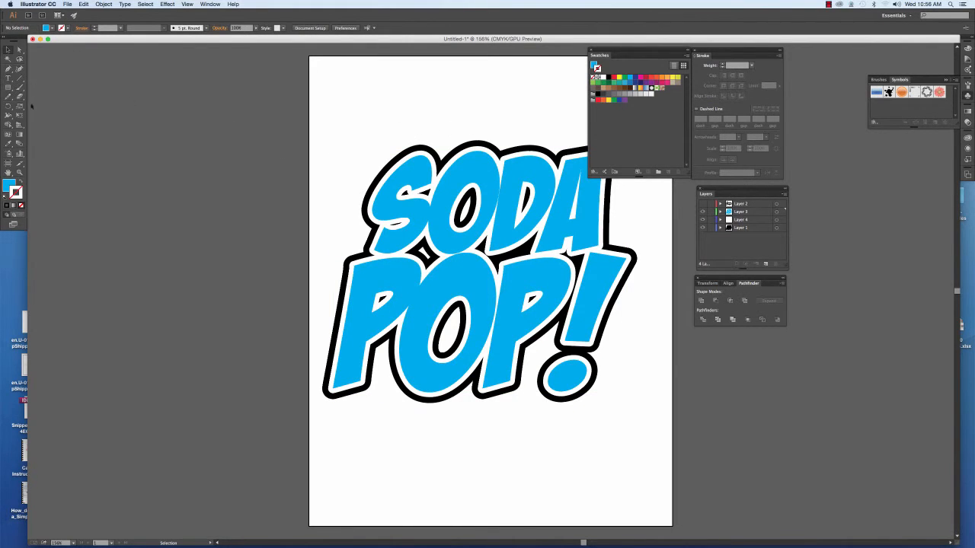
- Float the drawing tools beside the artboard and turn on Scale Strokes & Effects in the Scale options
drag(15, 42, 254, 105)
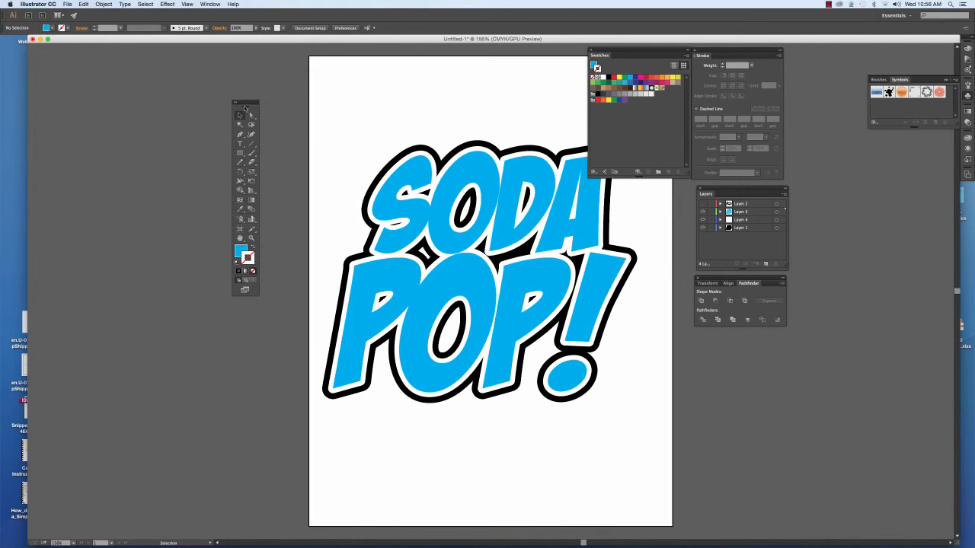
double_click(252, 172)
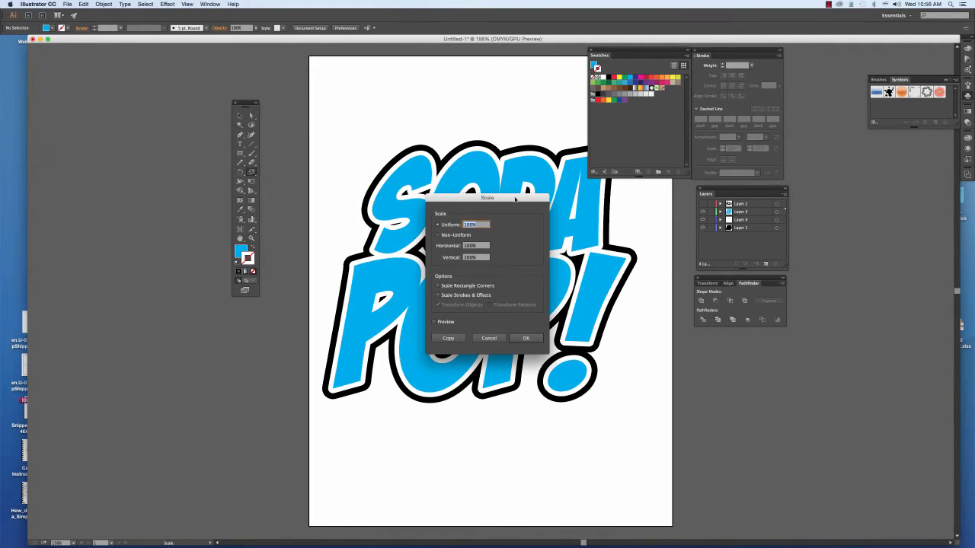
drag(515, 200, 396, 82)
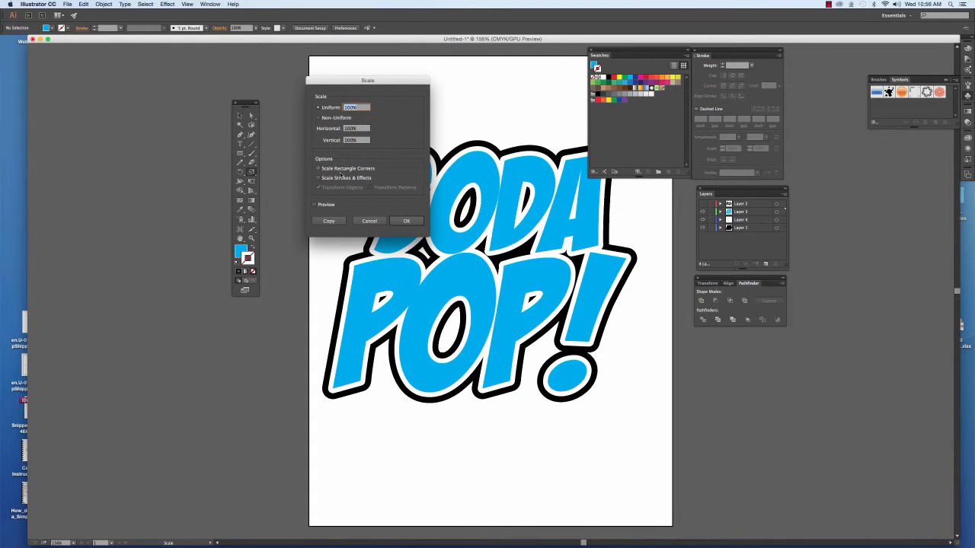
click(318, 178)
click(406, 220)
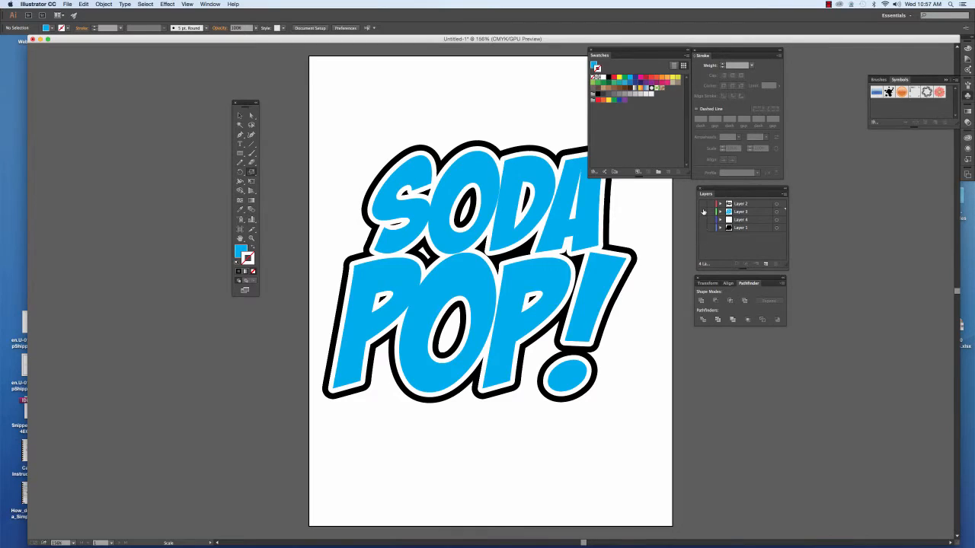
- Hide Layers 1, 3 and 4 and show the script Soda Pop! lettering on Layer 2
click(702, 204)
click(703, 205)
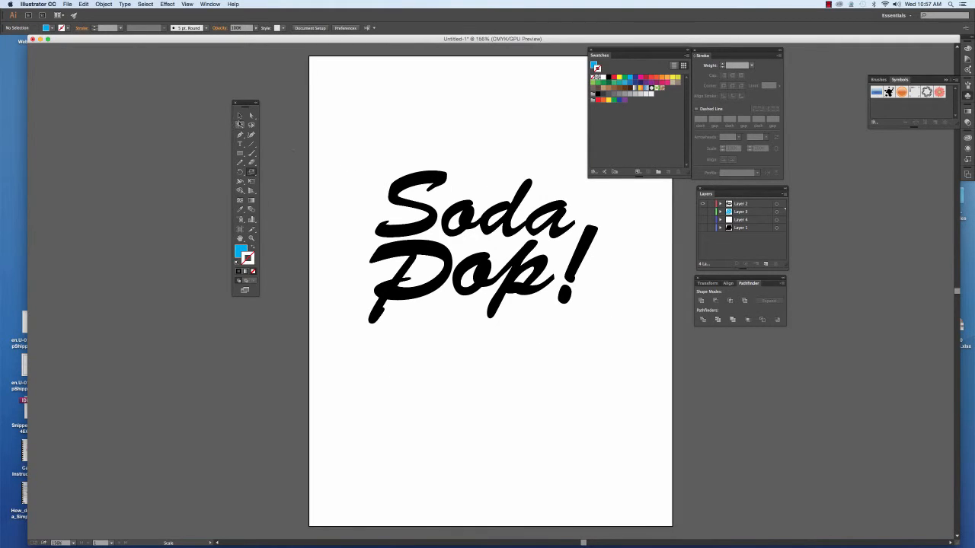
- Give the script word Soda a white stroke with outside alignment, round caps and round corner joins
click(240, 114)
key(super+equal)
key(super+equal)
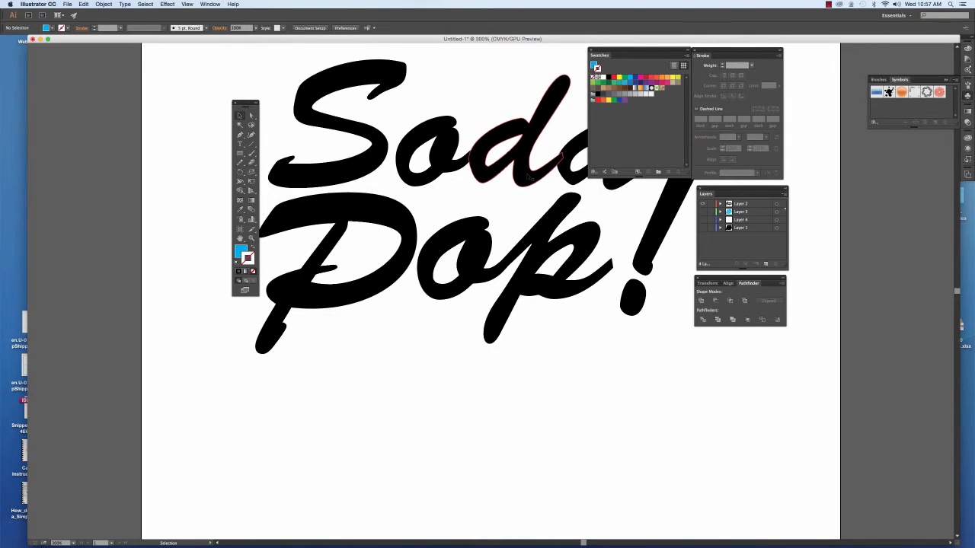
click(581, 175)
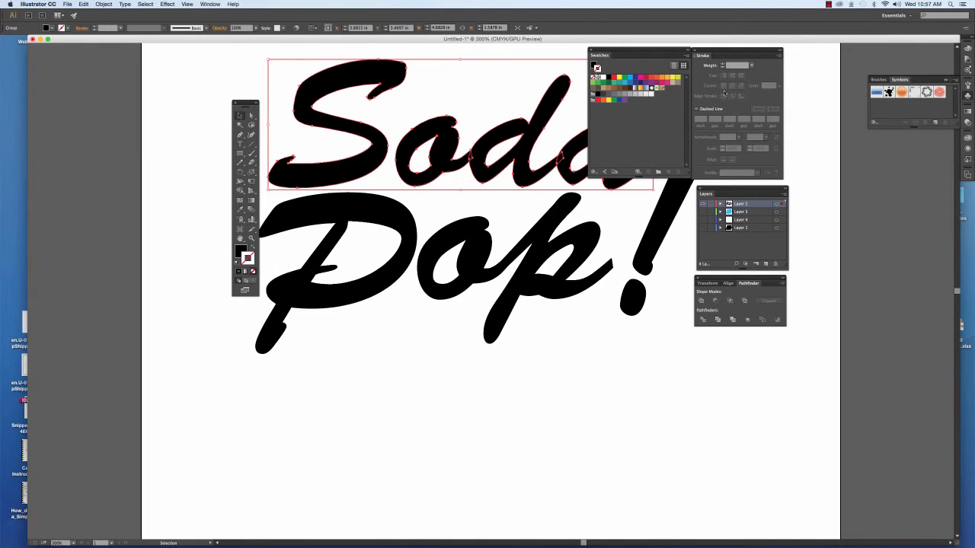
click(601, 78)
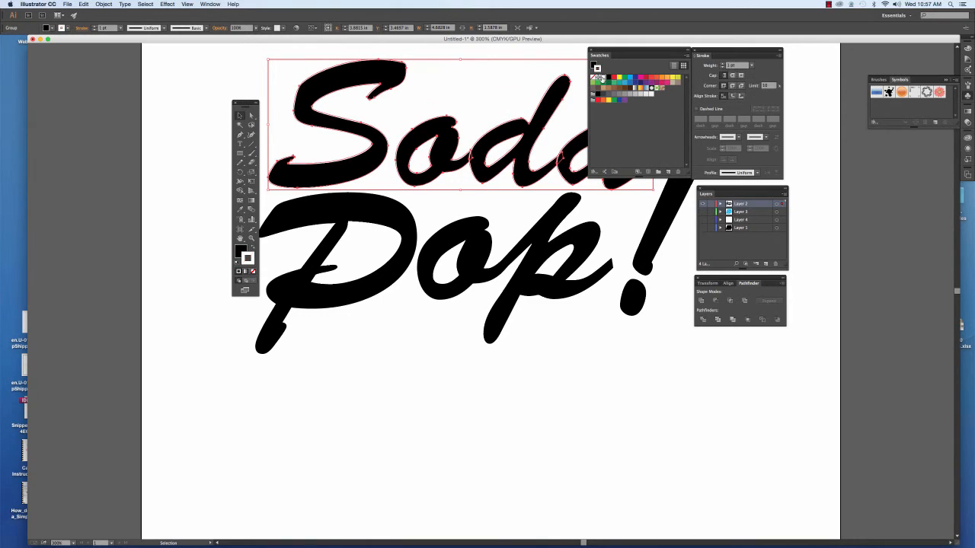
click(742, 97)
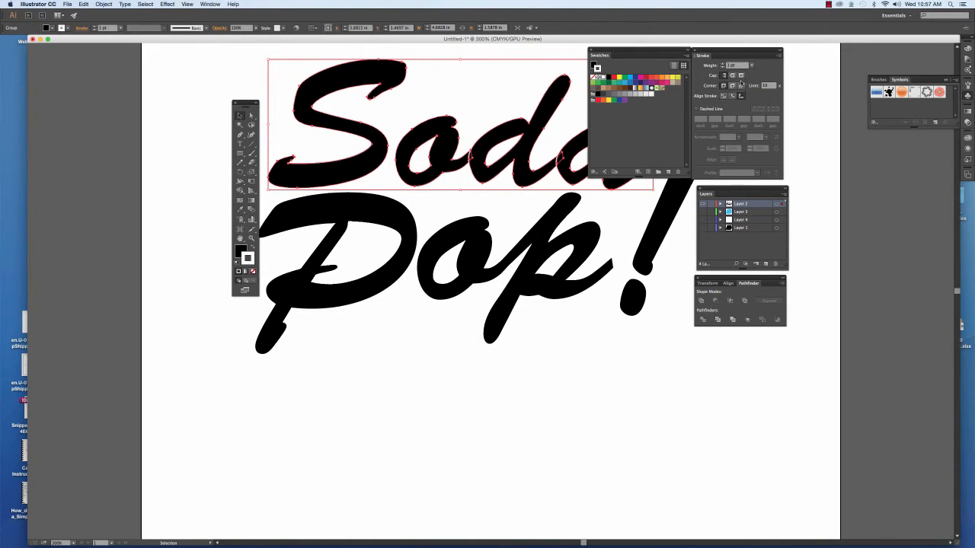
click(733, 77)
click(733, 86)
- Set the stroke of the word Soda to 4 pt, recolor it red and deselect the word
click(723, 64)
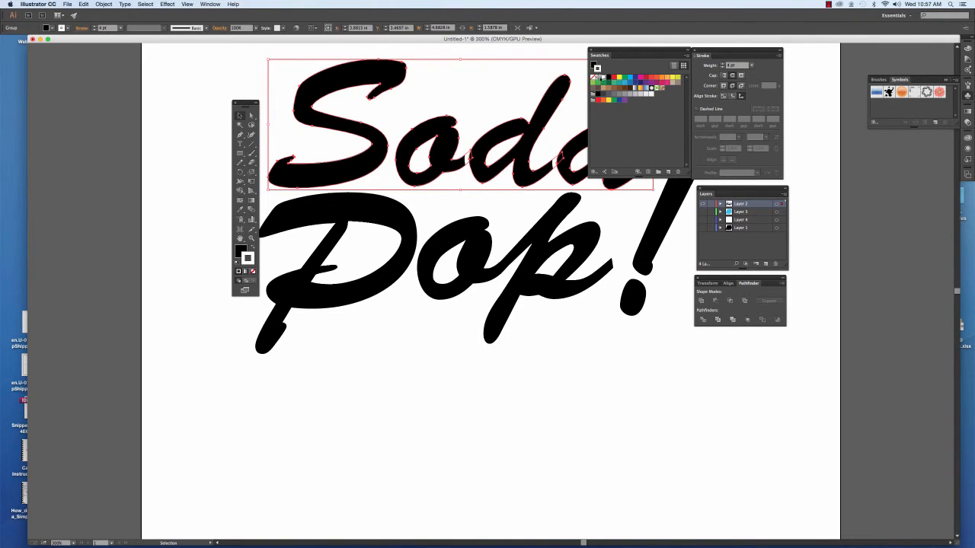
click(614, 79)
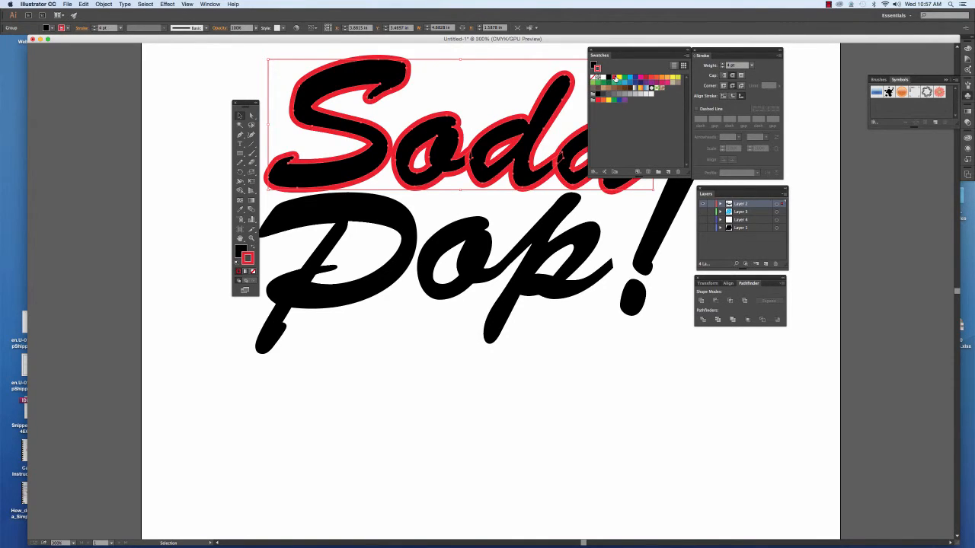
click(816, 137)
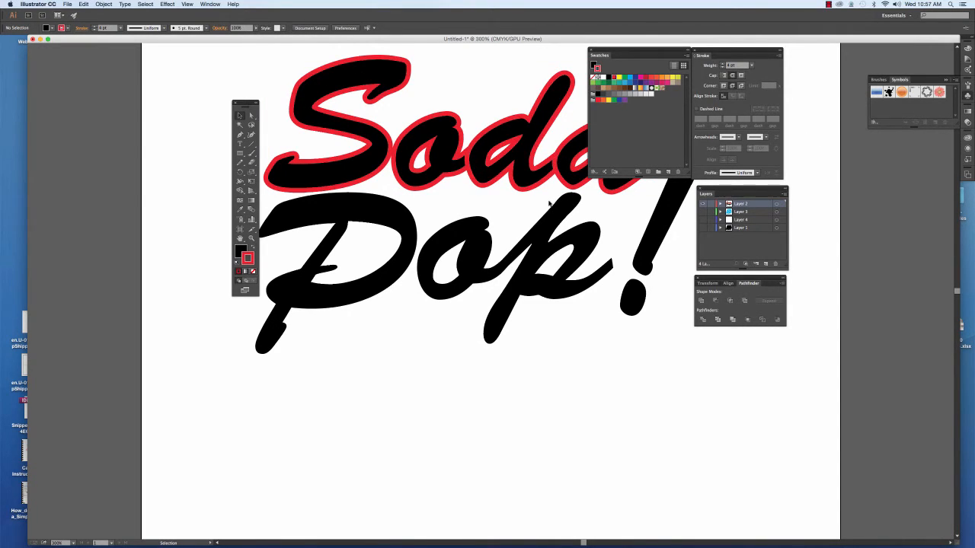
- Remove the red stroke from the script word Soda and deselect it
click(526, 166)
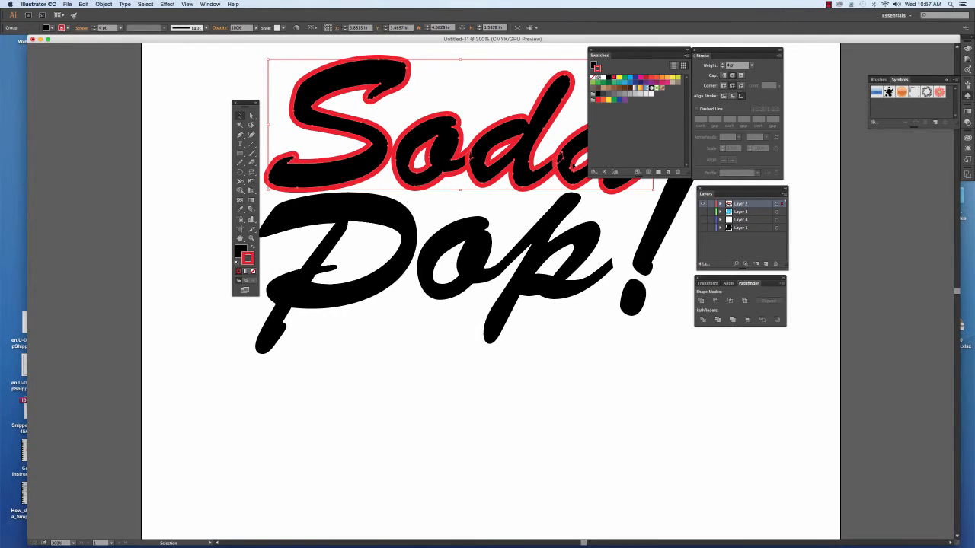
scroll(568, 181, right, 3)
scroll(568, 181, up, 2)
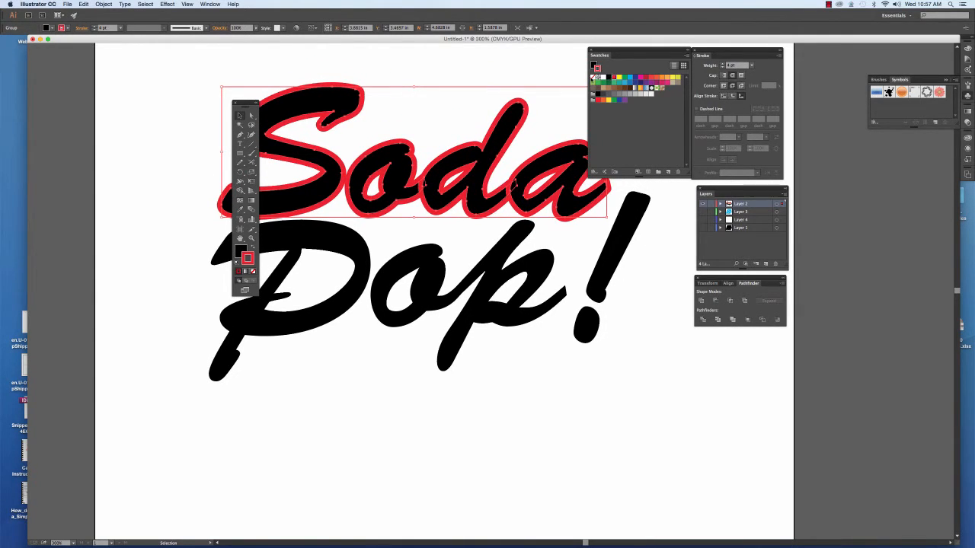
click(593, 78)
click(526, 70)
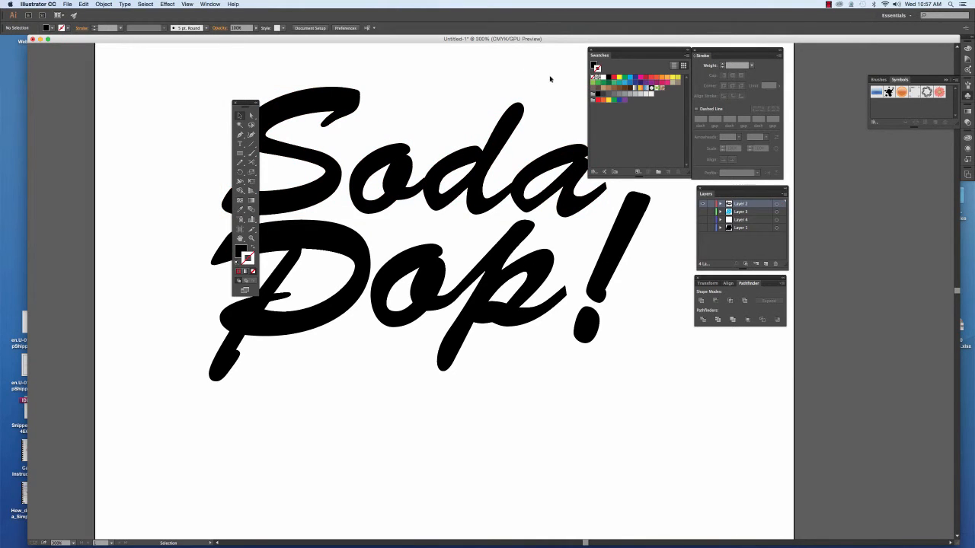
- Select and copy the whole script Soda Pop! lettering, and place the Pathfinder options beside the exclamation mark
drag(319, 73, 419, 154)
drag(500, 298, 619, 364)
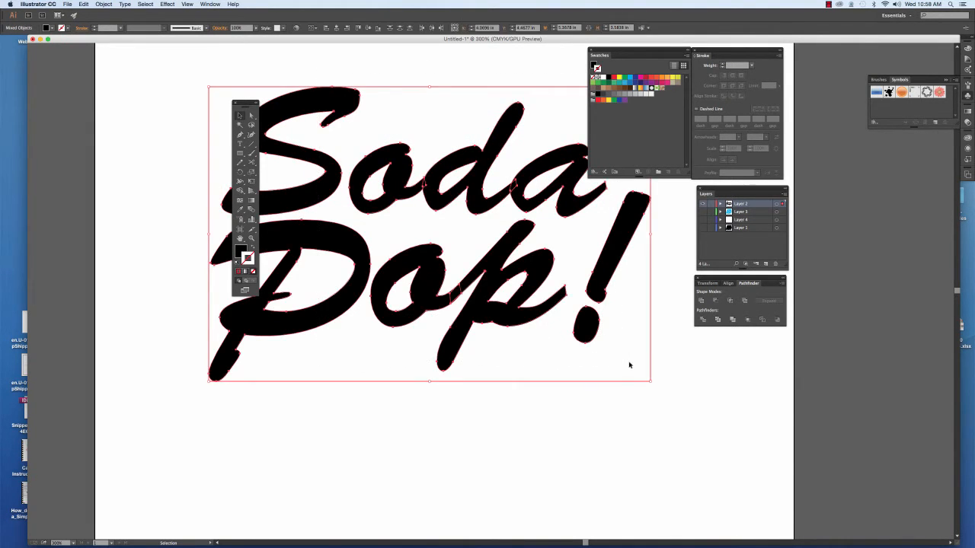
key(a)
key(v)
key(super+c)
drag(731, 276, 660, 272)
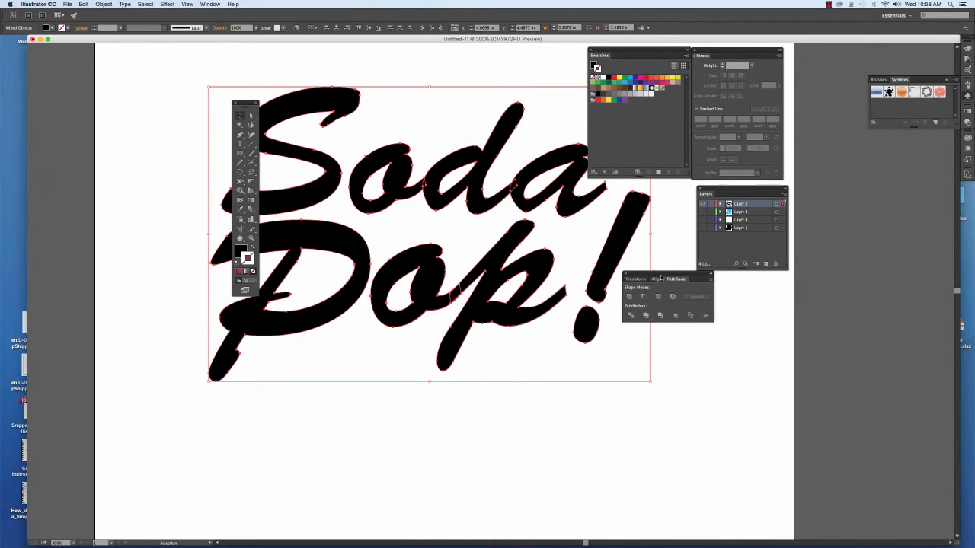
- Unite the overlapping script letters and give the lettering a red stroke with round caps, round corner joins and outside alignment
click(629, 298)
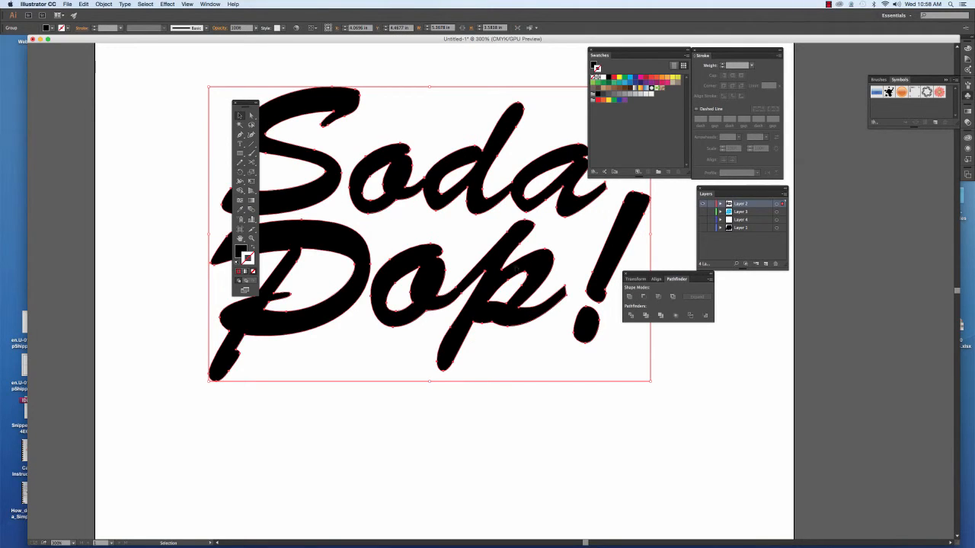
drag(649, 274, 740, 268)
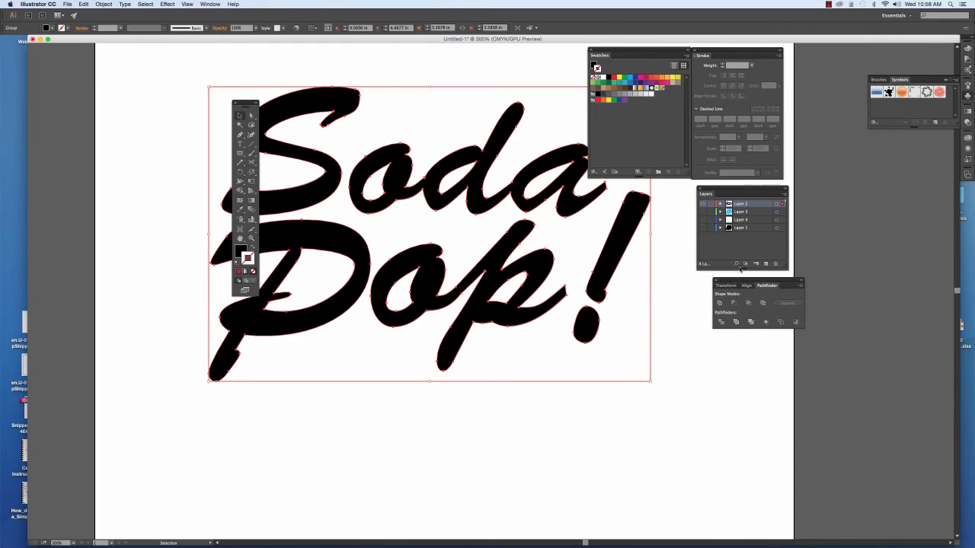
click(614, 78)
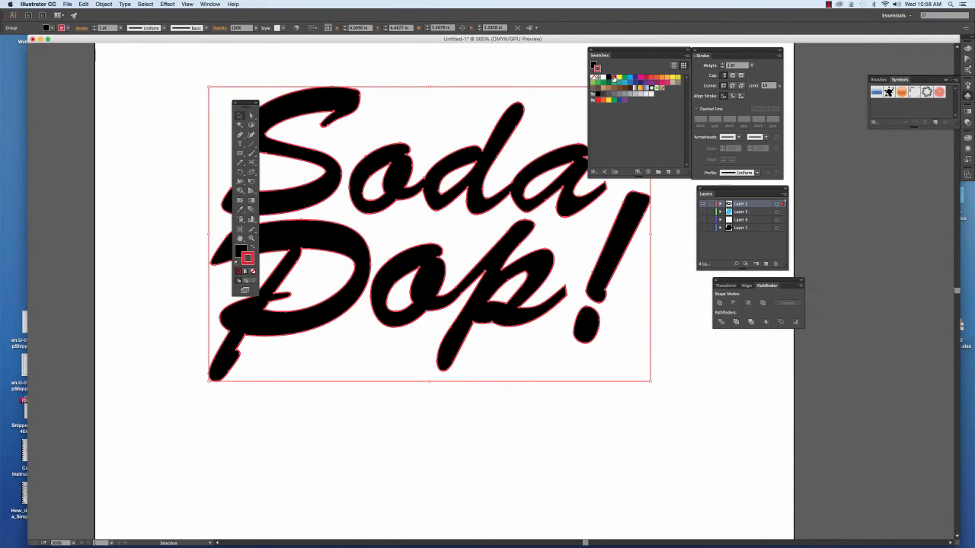
click(733, 76)
click(733, 87)
click(740, 96)
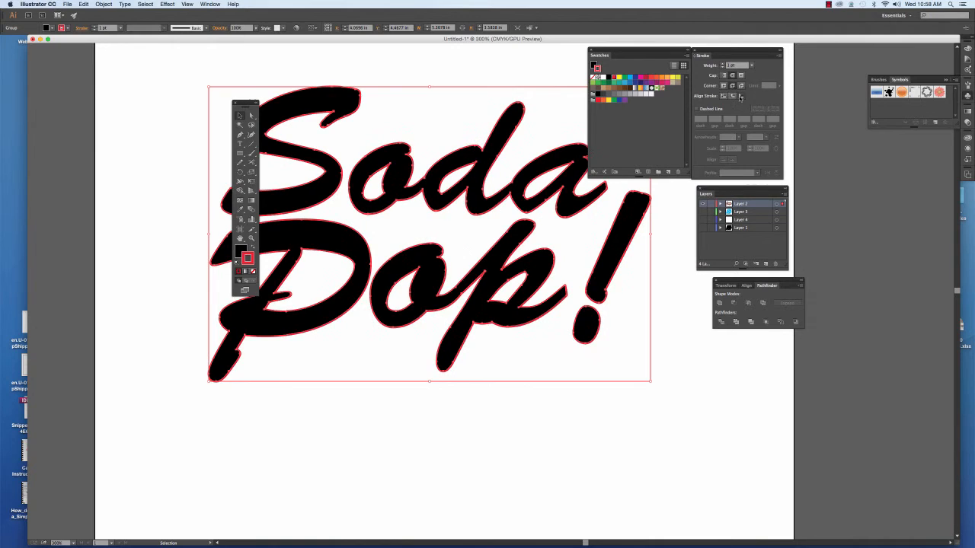
- Thicken the script lettering's outside stroke to 9 pt and recolor it black
click(722, 65)
click(722, 65)
click(723, 65)
click(723, 64)
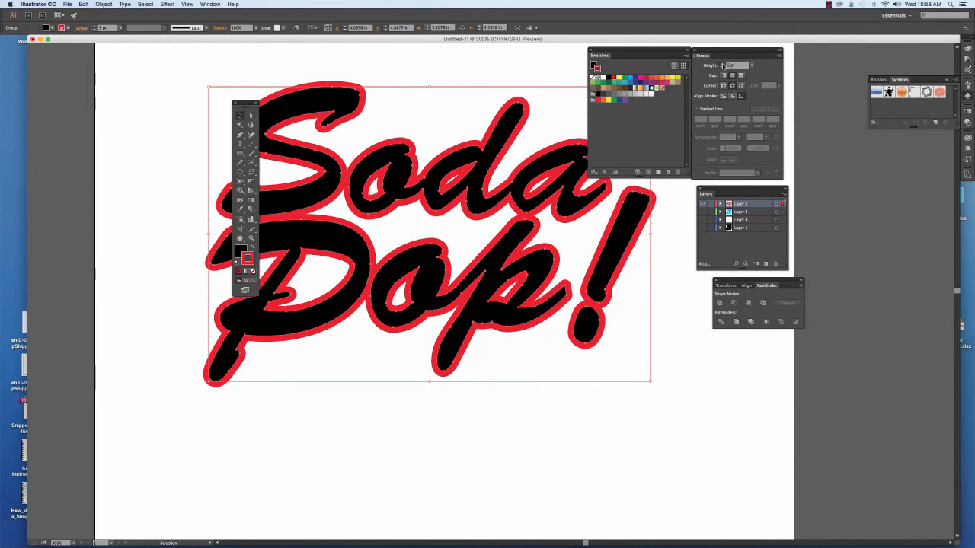
click(723, 65)
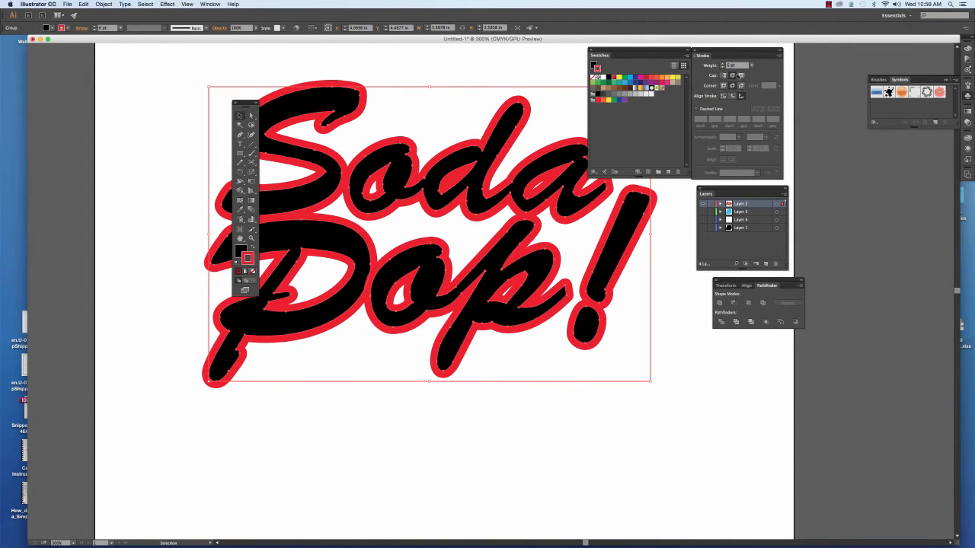
click(609, 78)
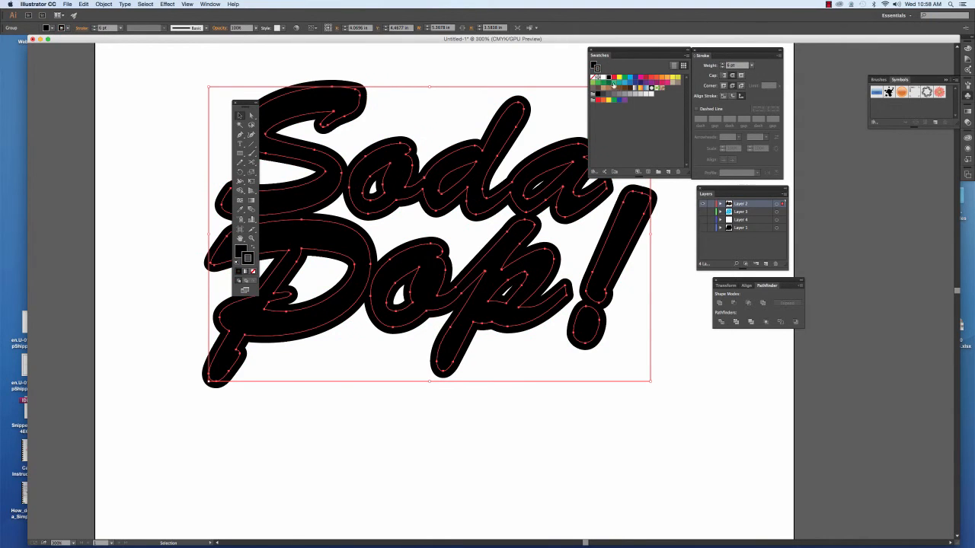
click(723, 65)
click(722, 65)
click(723, 65)
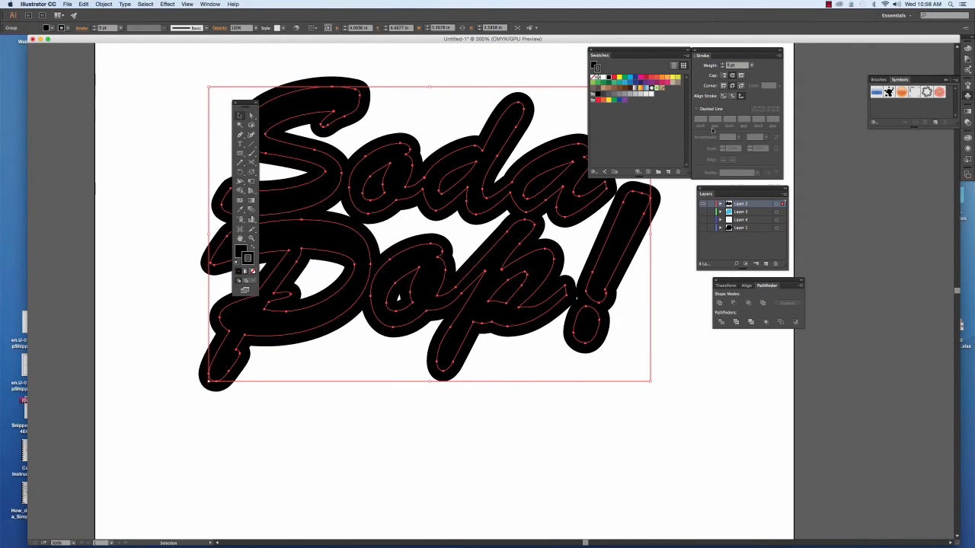
- Create a new layer above the black outlined lettering and paste the copied lettering in place on it
click(766, 264)
click(84, 4)
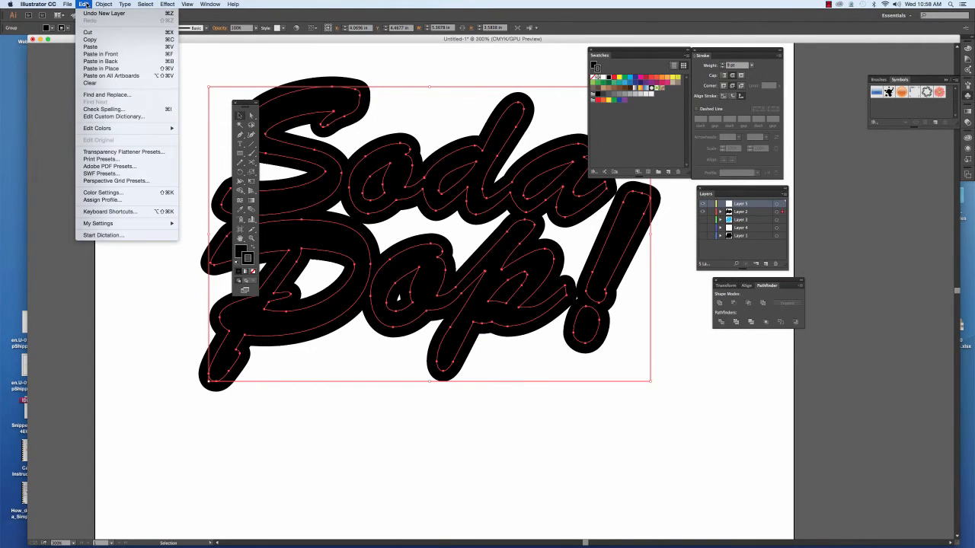
click(110, 69)
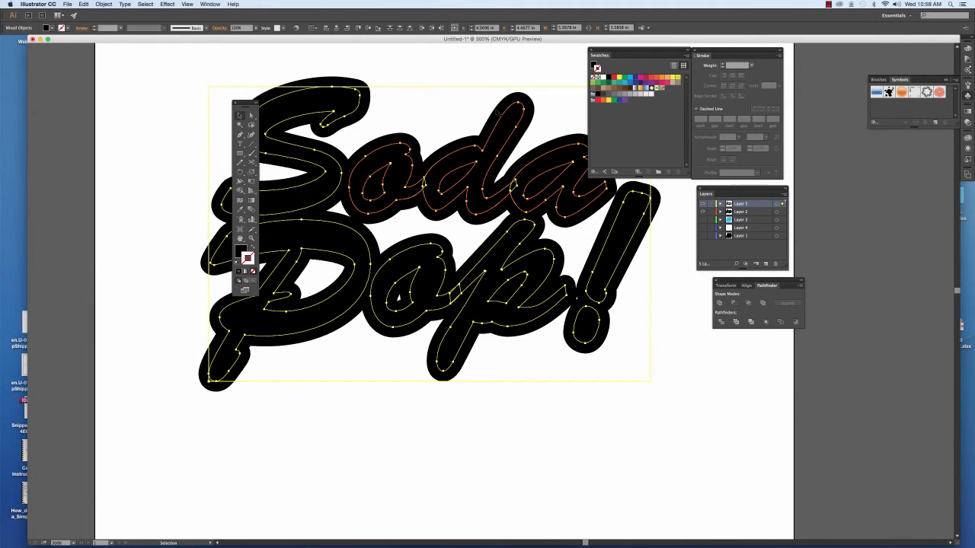
- Give the pasted lettering a light orange fill and a black stroke, and deselect it
click(668, 77)
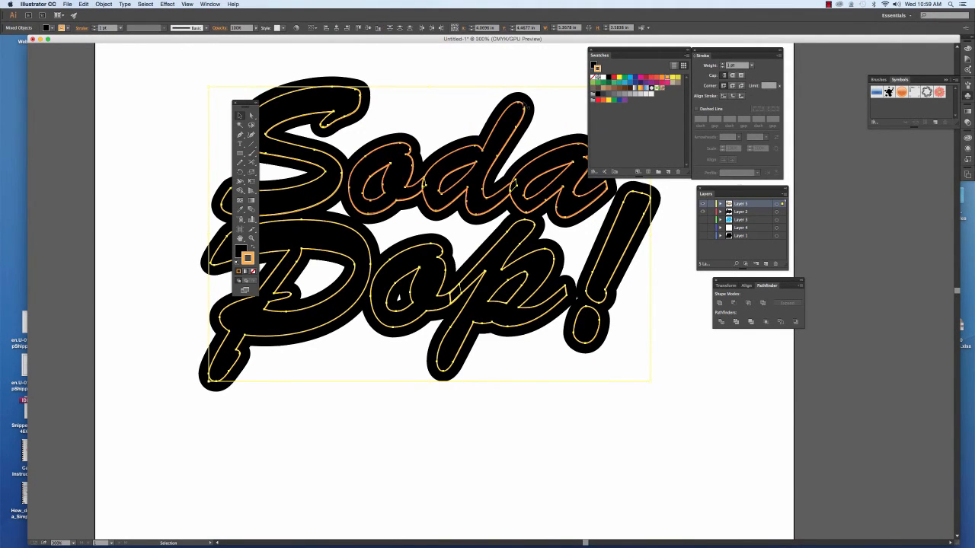
key(shift+x)
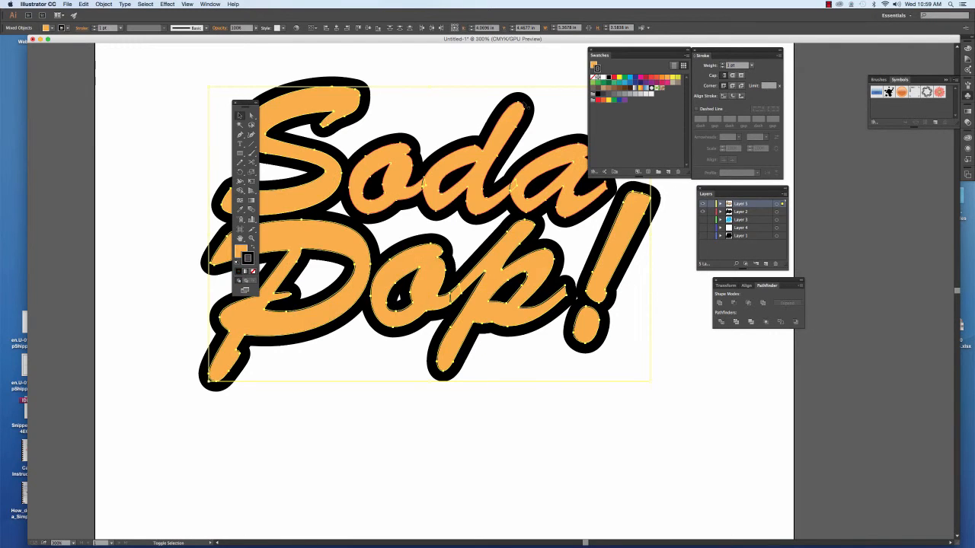
click(507, 69)
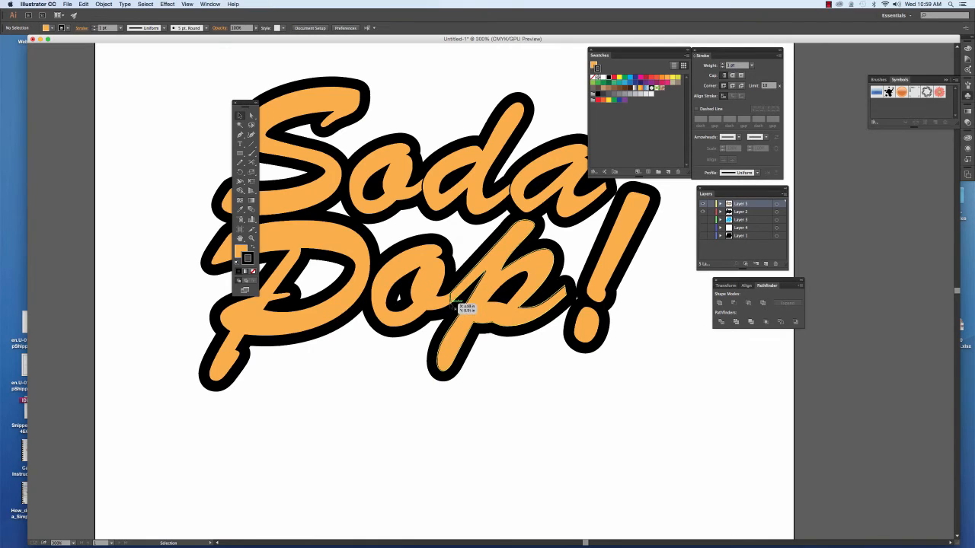
- Unite the orange letters of Soda, unite the overlapping o and p of Pop, and deselect the artwork
click(566, 183)
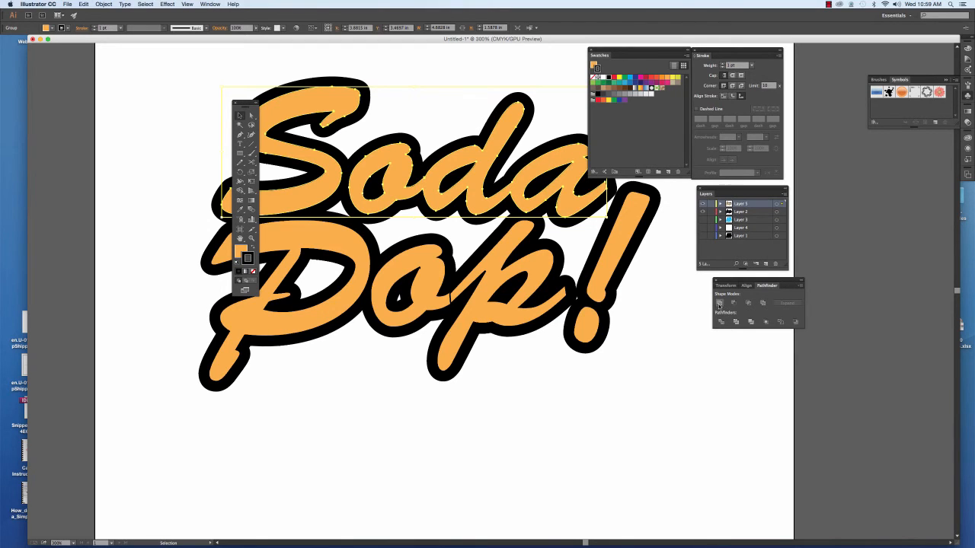
click(504, 316)
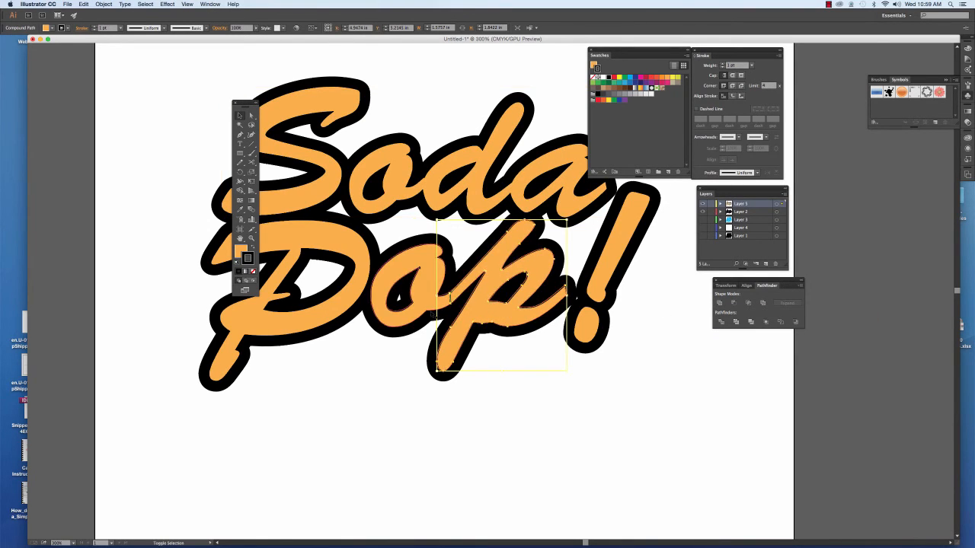
shift+click(430, 316)
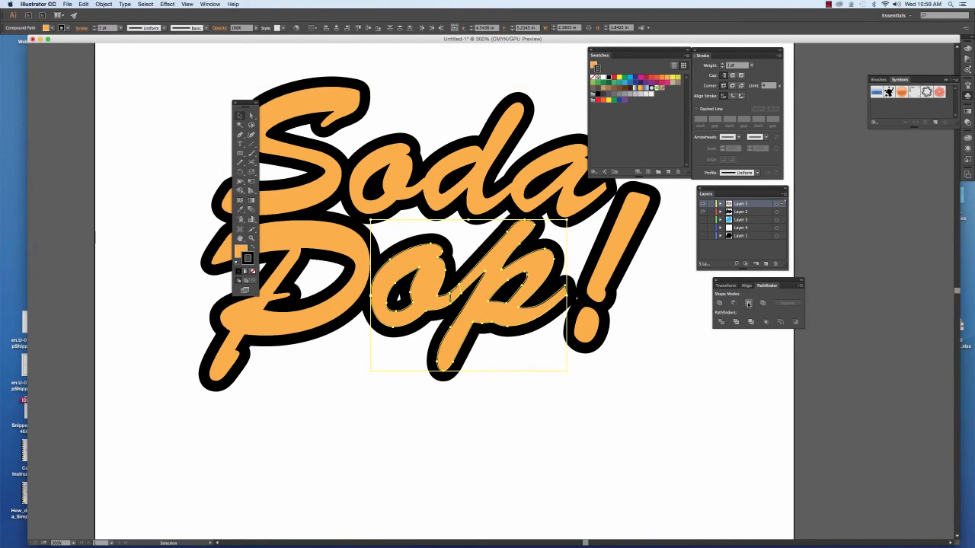
click(719, 303)
click(668, 363)
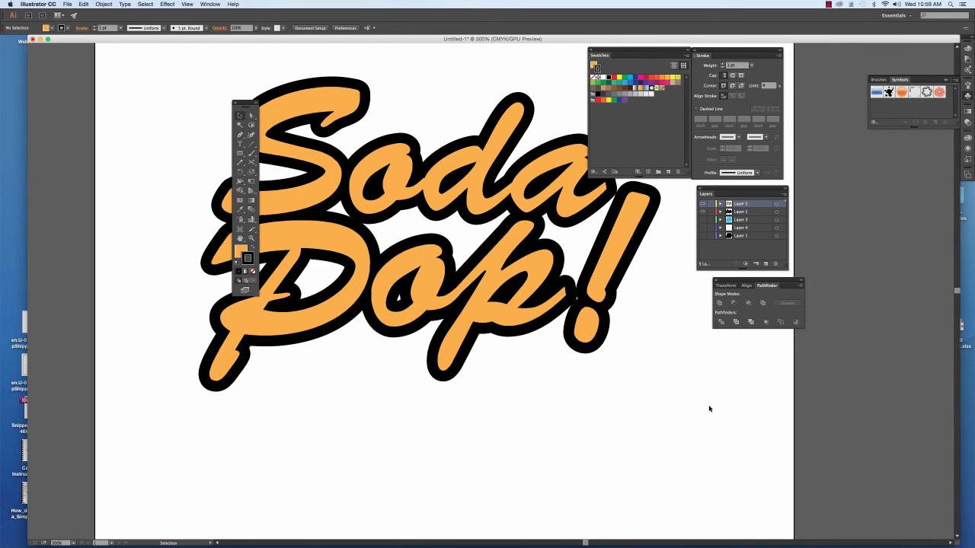
- Fit the whole artboard in view to inspect the orange script lettering with its black outline
key(super+0)
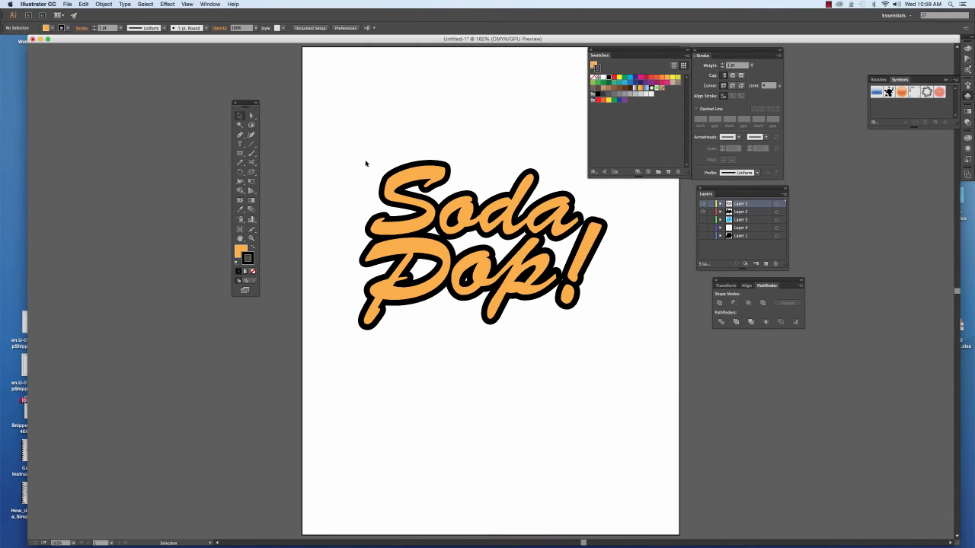
key(alt)
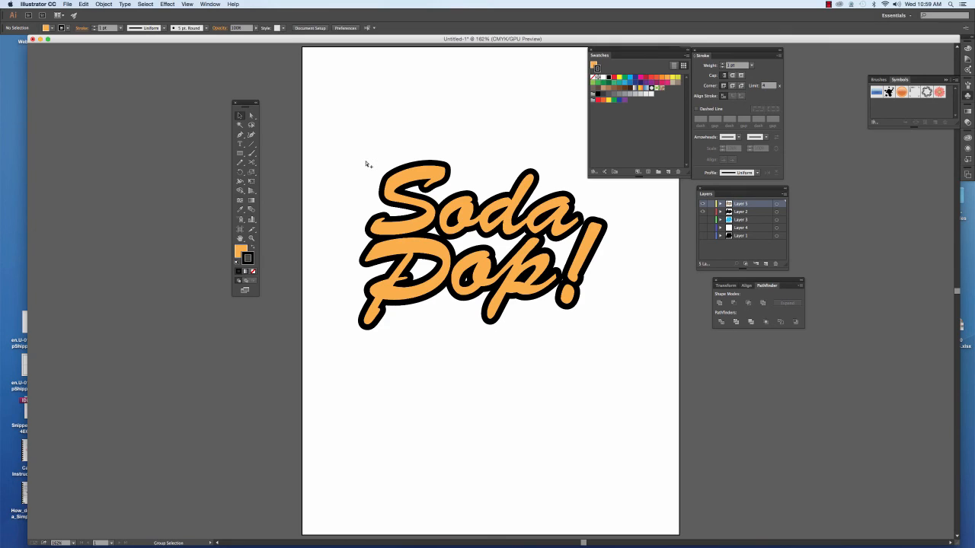